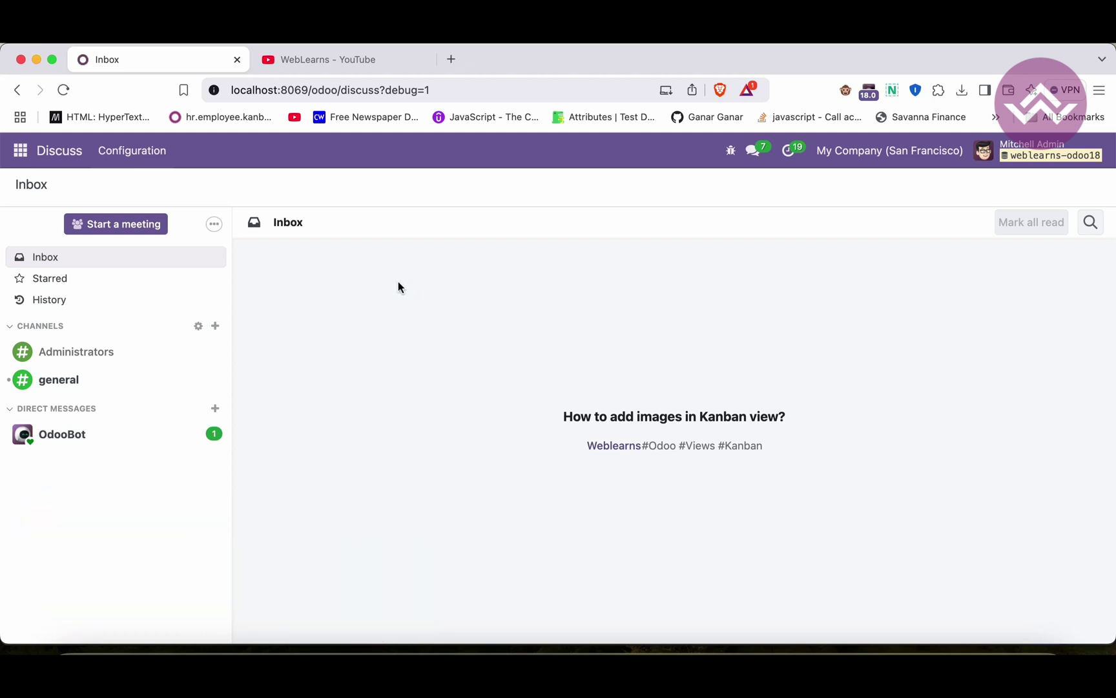
# Open the WebLearns YouTube channel and browse its Odoo 17 and 18 playlist carousel.
pyautogui.click(336, 58)
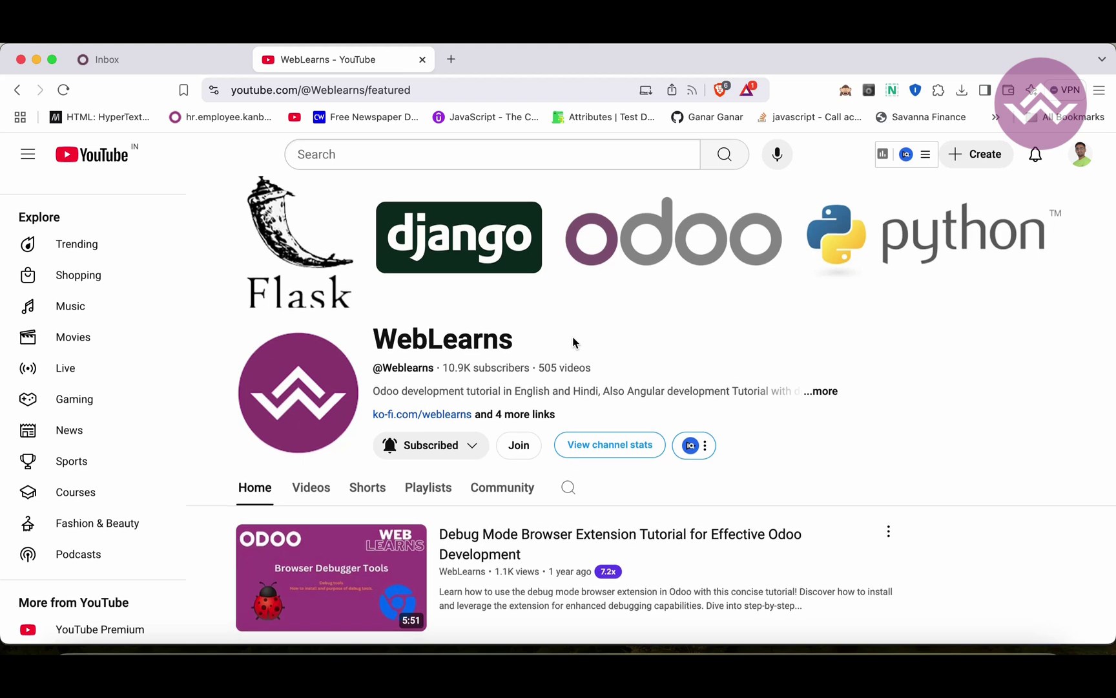
pyautogui.scroll(-2, 573, 342)
pyautogui.scroll(-3, 573, 342)
pyautogui.scroll(-3, 573, 342)
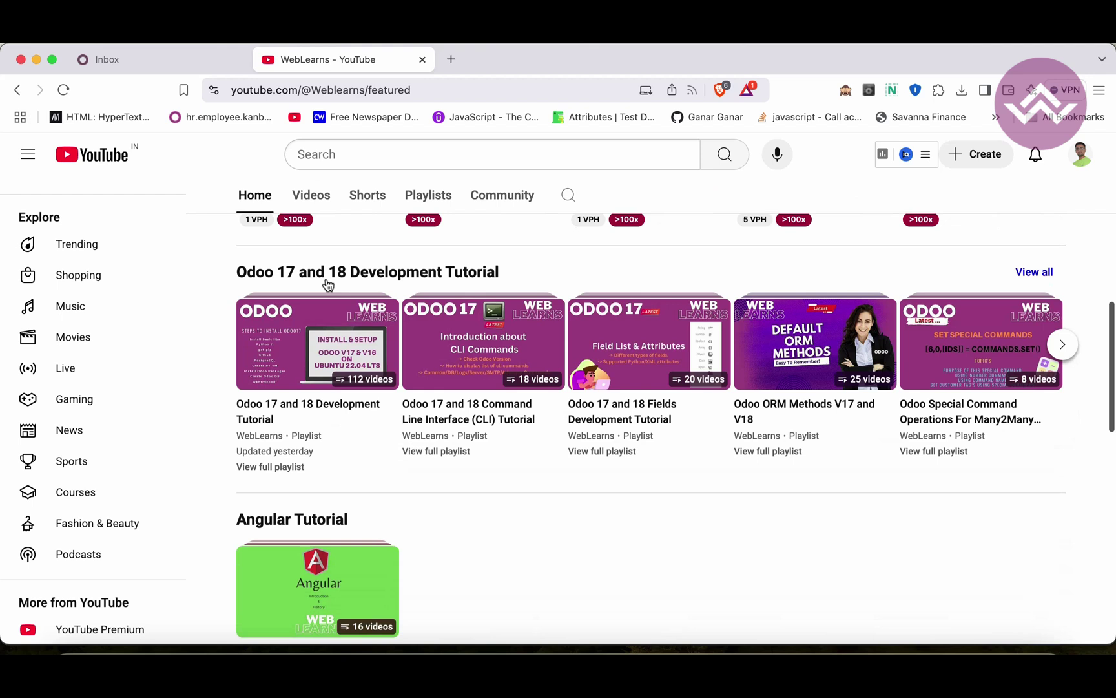
pyautogui.click(1063, 344)
pyautogui.moveTo(981, 344)
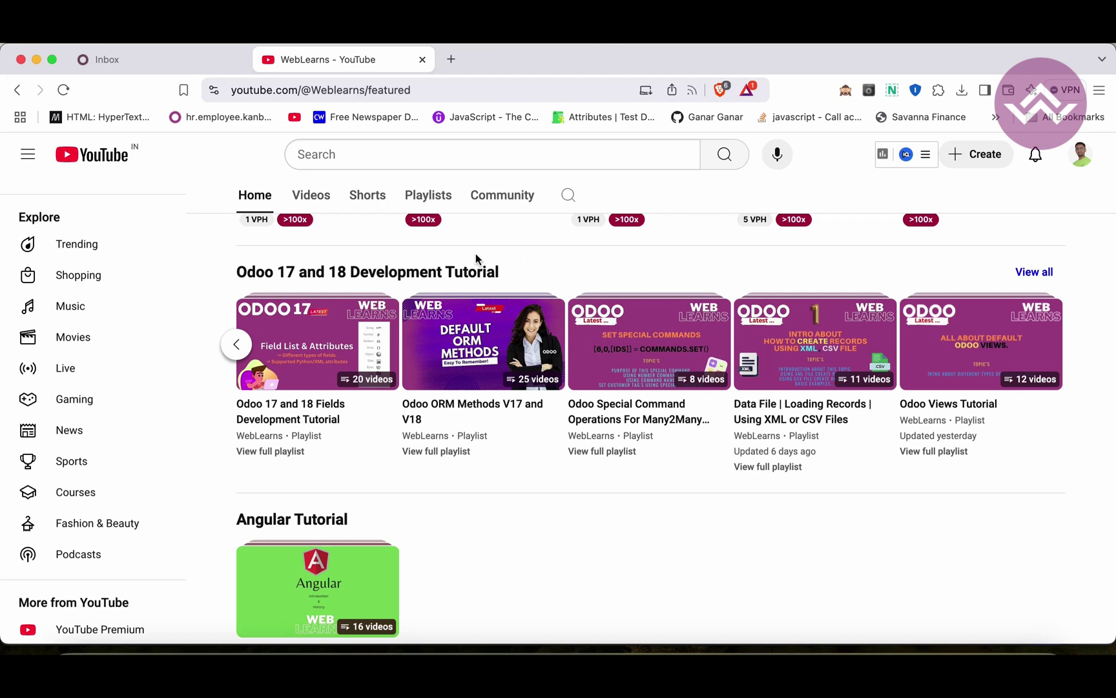
pyautogui.click(236, 345)
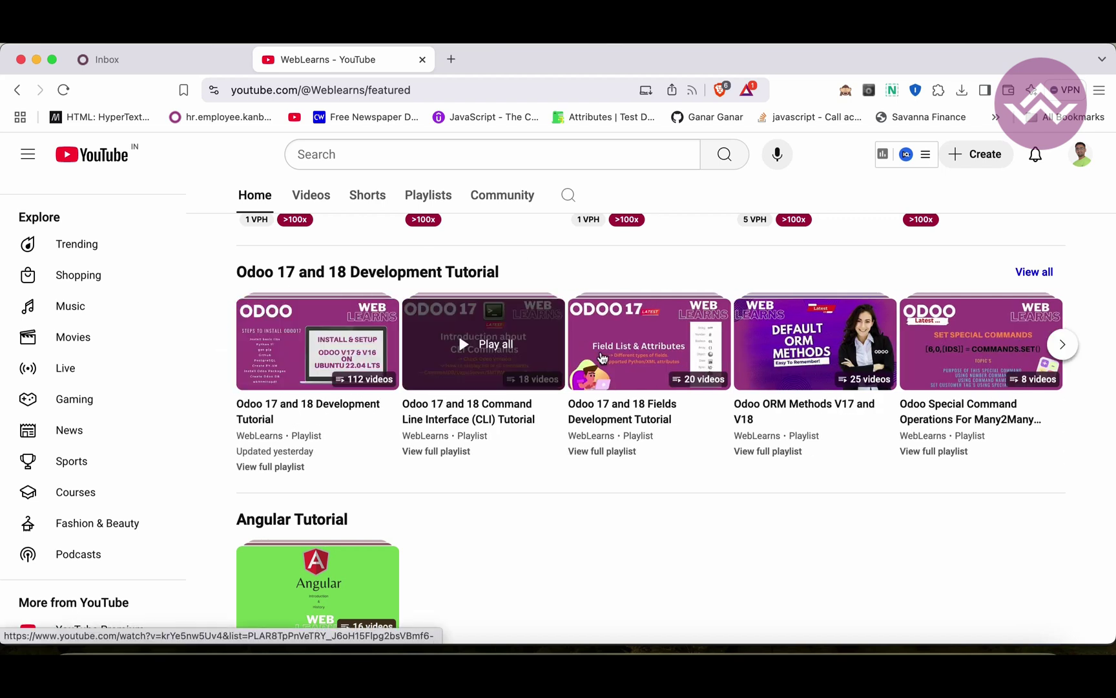
pyautogui.moveTo(816, 344)
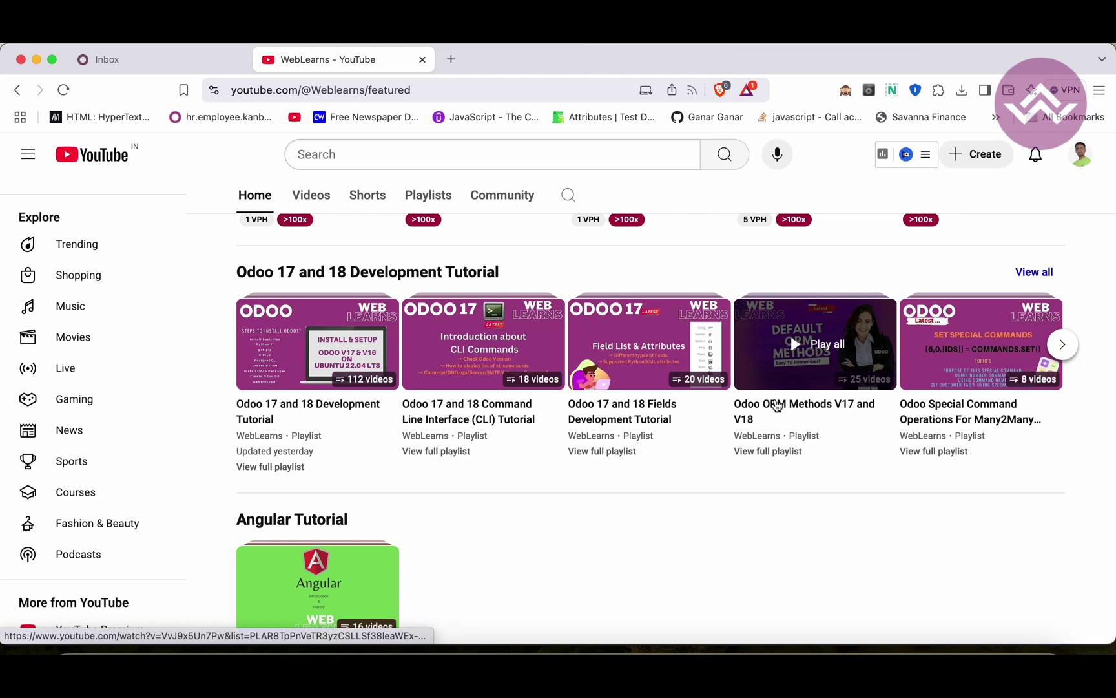
pyautogui.scroll(5, 515, 528)
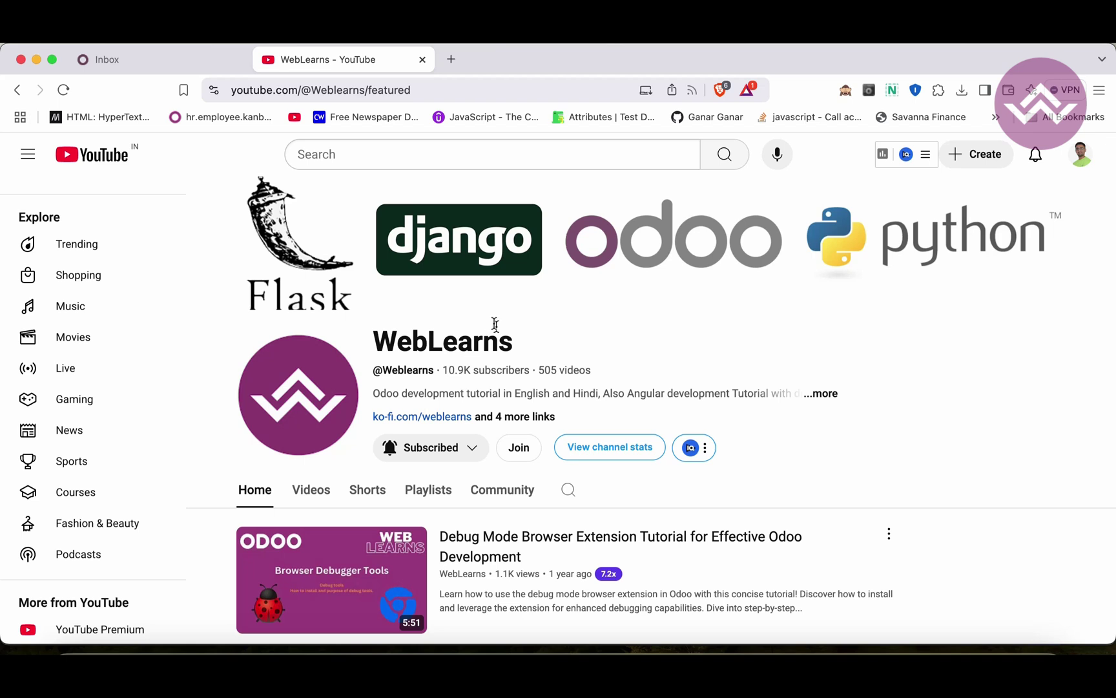
# Open the Odoo Student app in kanban view.
pyautogui.click(183, 60)
pyautogui.click(20, 150)
pyautogui.click(37, 209)
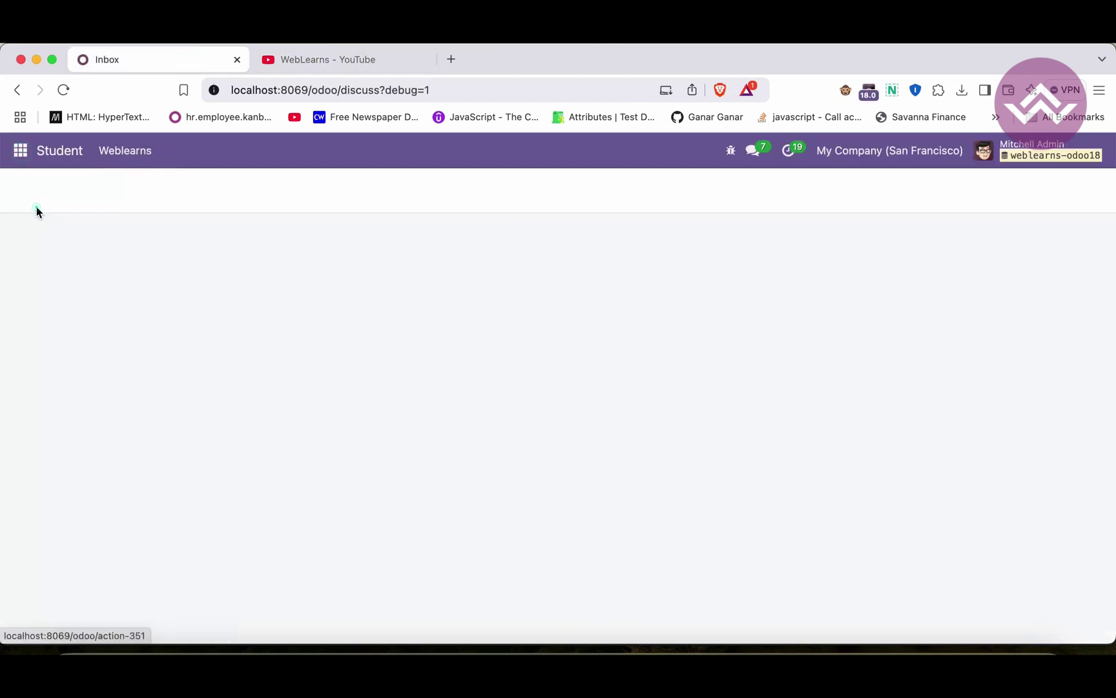
pyautogui.click(1088, 188)
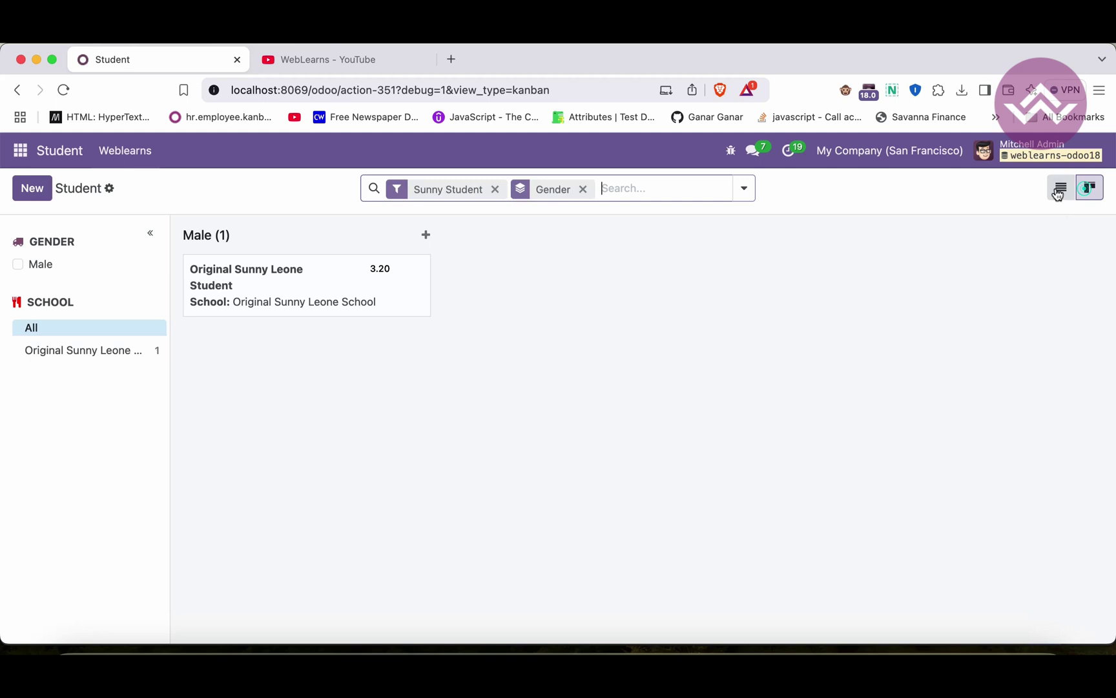
# Peek at the Original Sunny Leone Student card, then remove the Gender and Sunny Student facets.
pyautogui.click(355, 291)
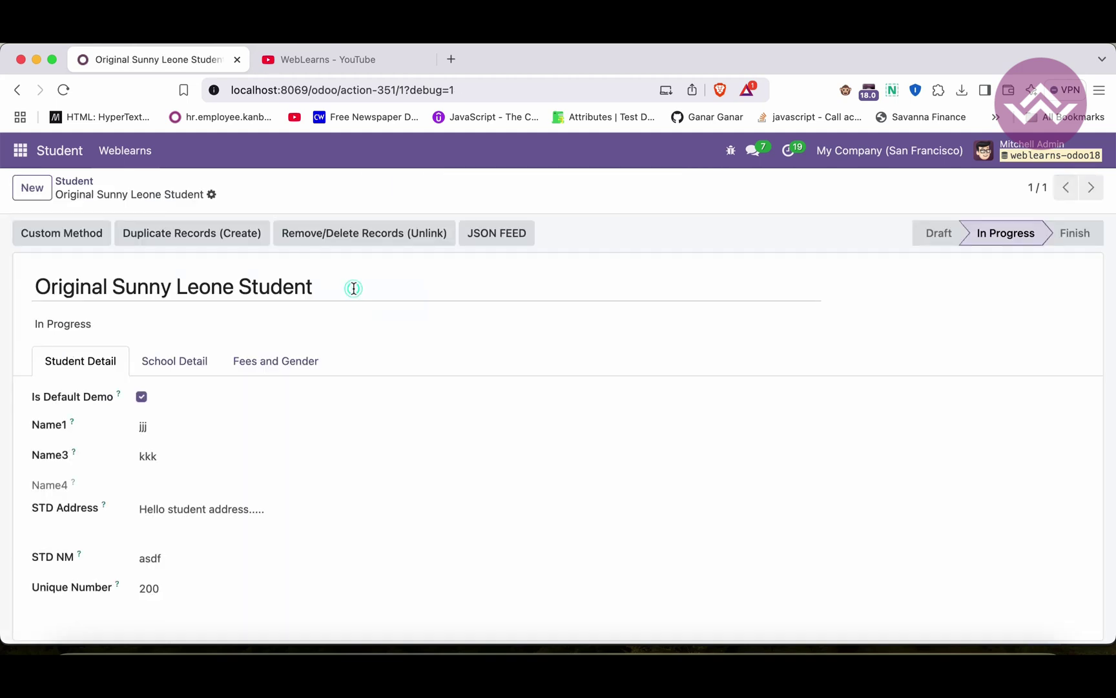
pyautogui.click(80, 181)
pyautogui.click(584, 188)
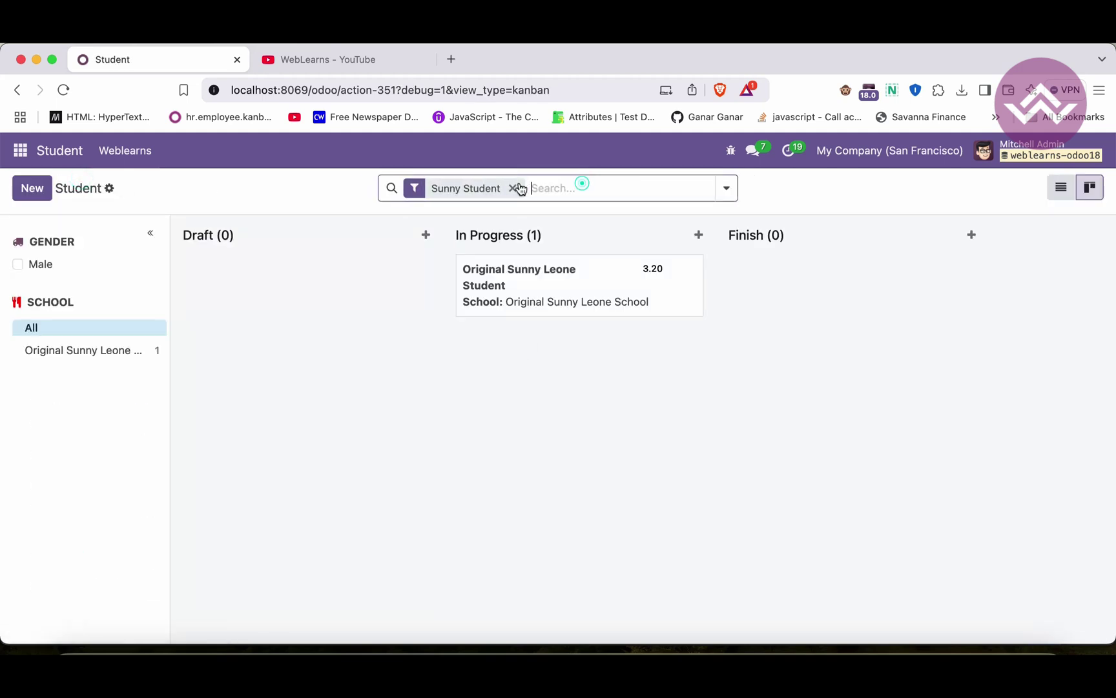
pyautogui.click(509, 188)
pyautogui.scroll(-1, 449, 544)
pyautogui.scroll(-3, 449, 544)
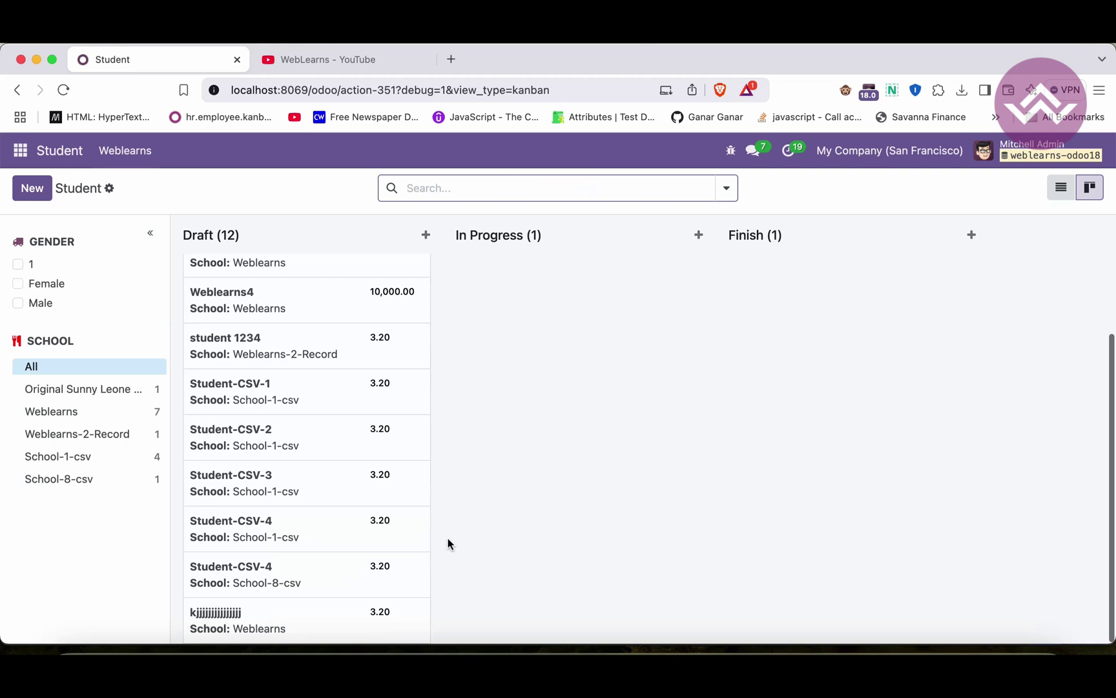
pyautogui.scroll(4, 449, 544)
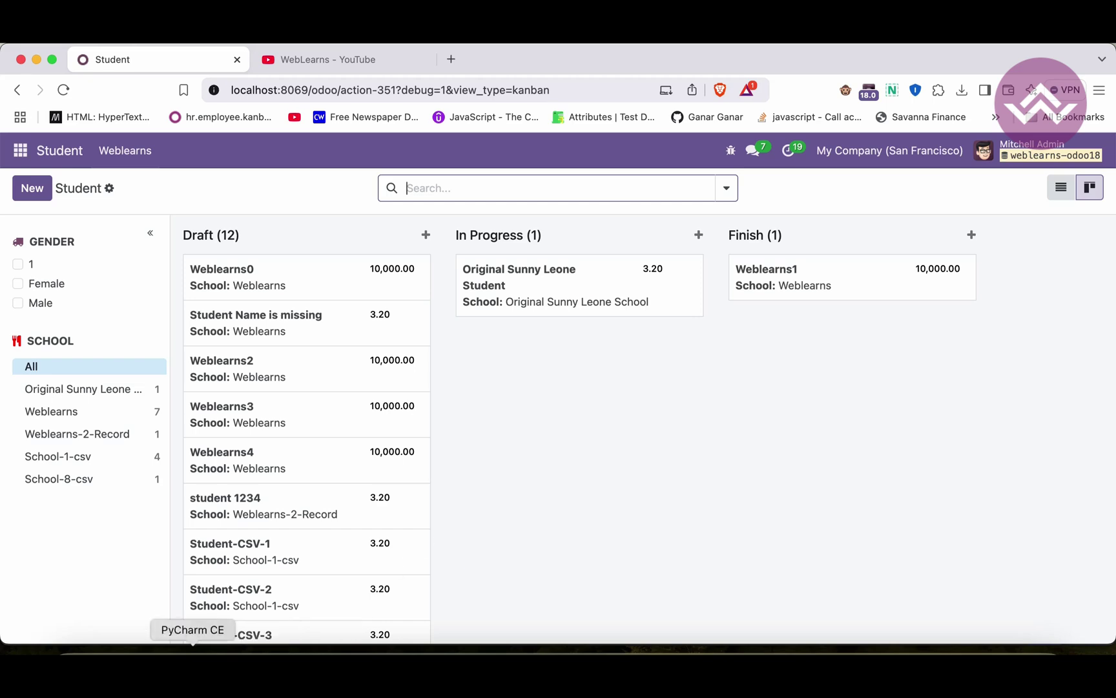
# Open custom_addons/student/models/models.py in PyCharm.
pyautogui.click(191, 667)
pyautogui.doubleClick(123, 194)
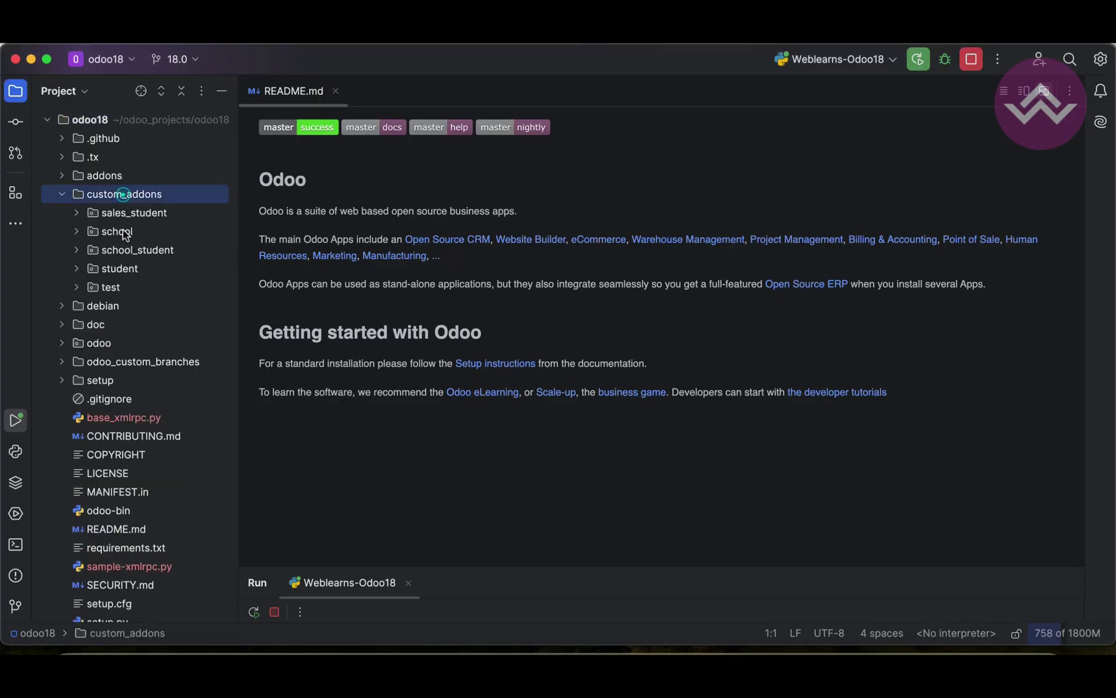
pyautogui.doubleClick(119, 265)
pyautogui.doubleClick(127, 305)
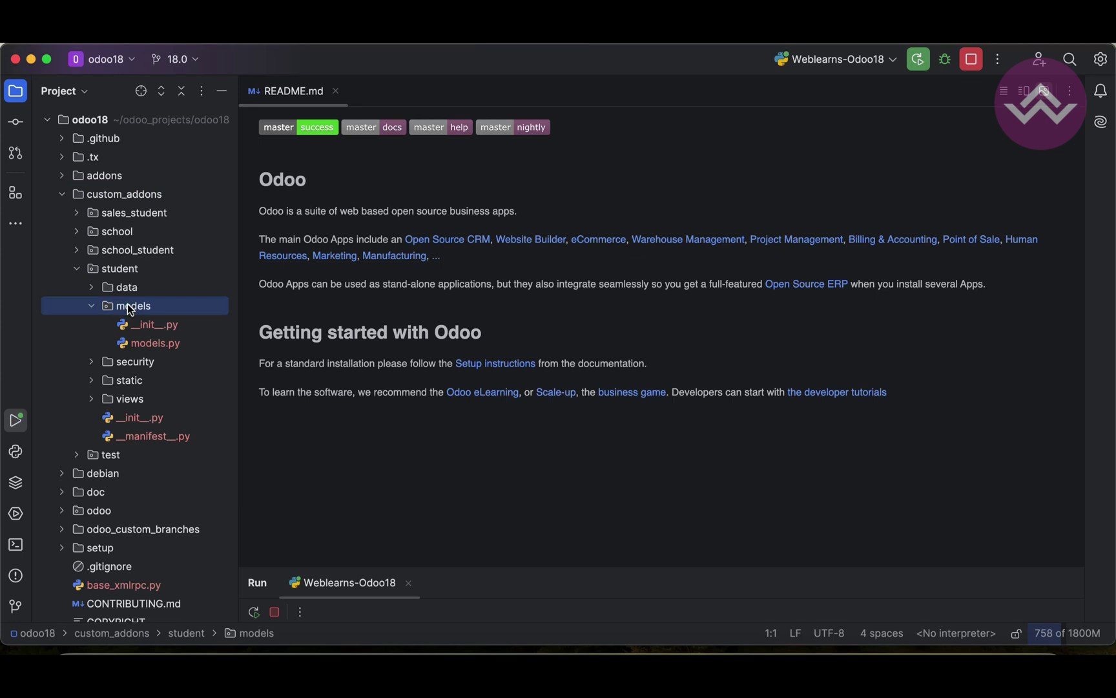
pyautogui.doubleClick(140, 344)
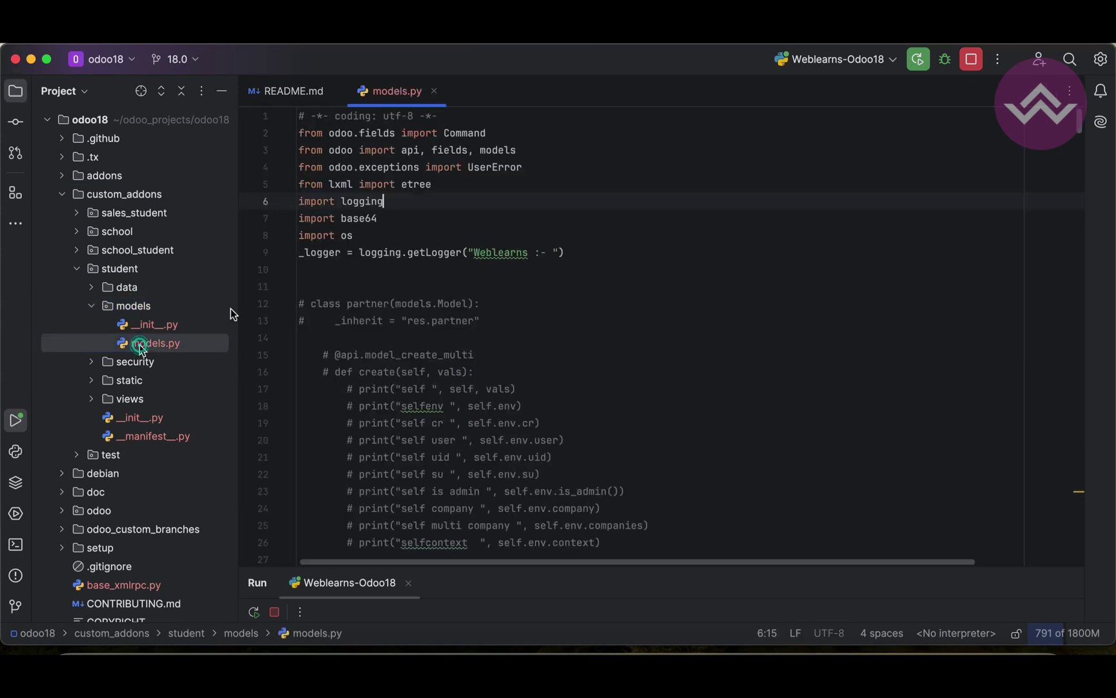
pyautogui.scroll(-5, 403, 404)
pyautogui.scroll(-5, 402, 404)
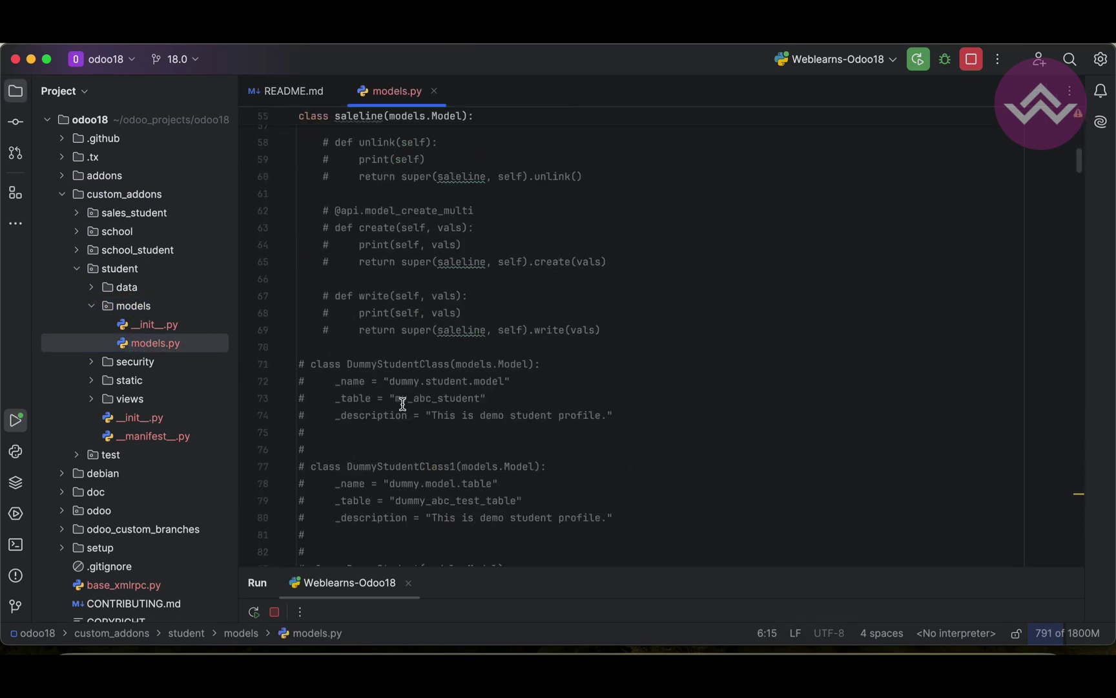
pyautogui.scroll(-10, 402, 403)
pyautogui.scroll(3, 282, 319)
# Add student_image = fields.Image("Student Image") to the Student class.
pyautogui.click(291, 309)
pyautogui.scroll(-3, 361, 424)
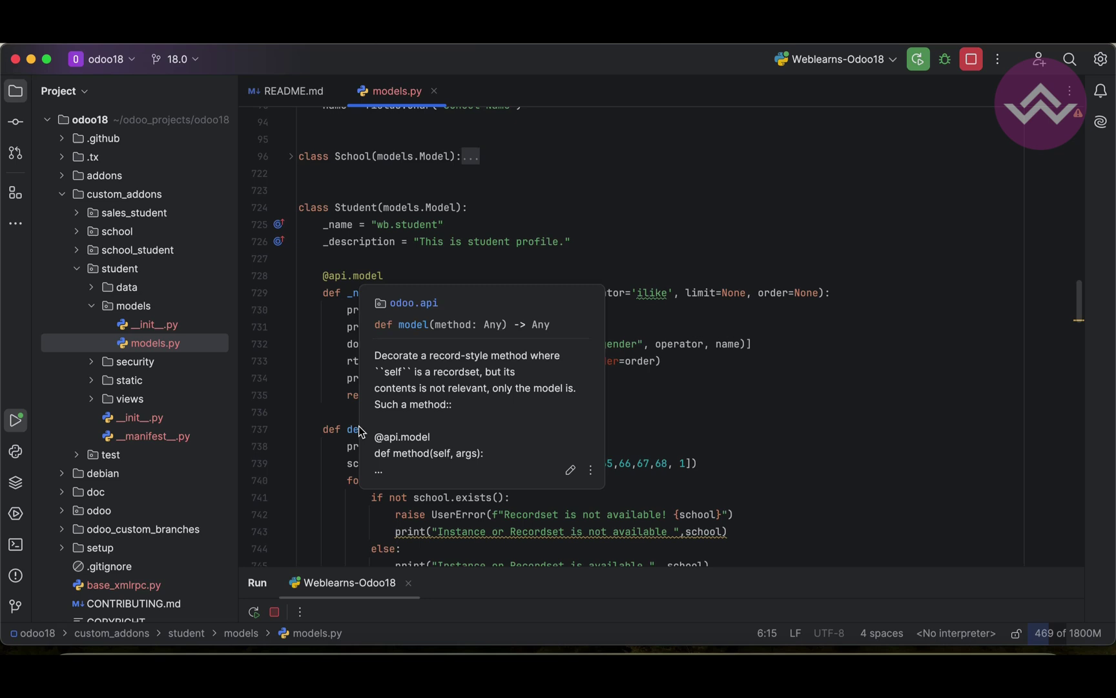
pyautogui.scroll(-20, 349, 449)
pyautogui.scroll(-5, 347, 457)
pyautogui.scroll(-2, 347, 457)
pyautogui.scroll(-6, 346, 456)
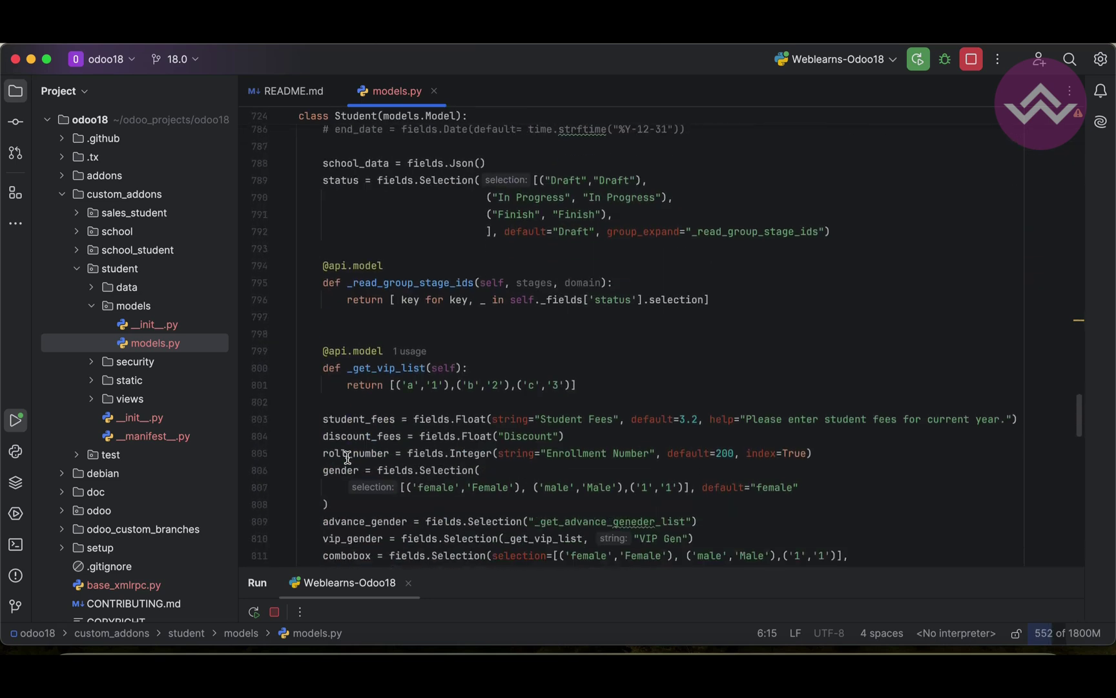
pyautogui.scroll(-5, 347, 456)
pyautogui.scroll(-2, 347, 458)
pyautogui.scroll(-4, 347, 457)
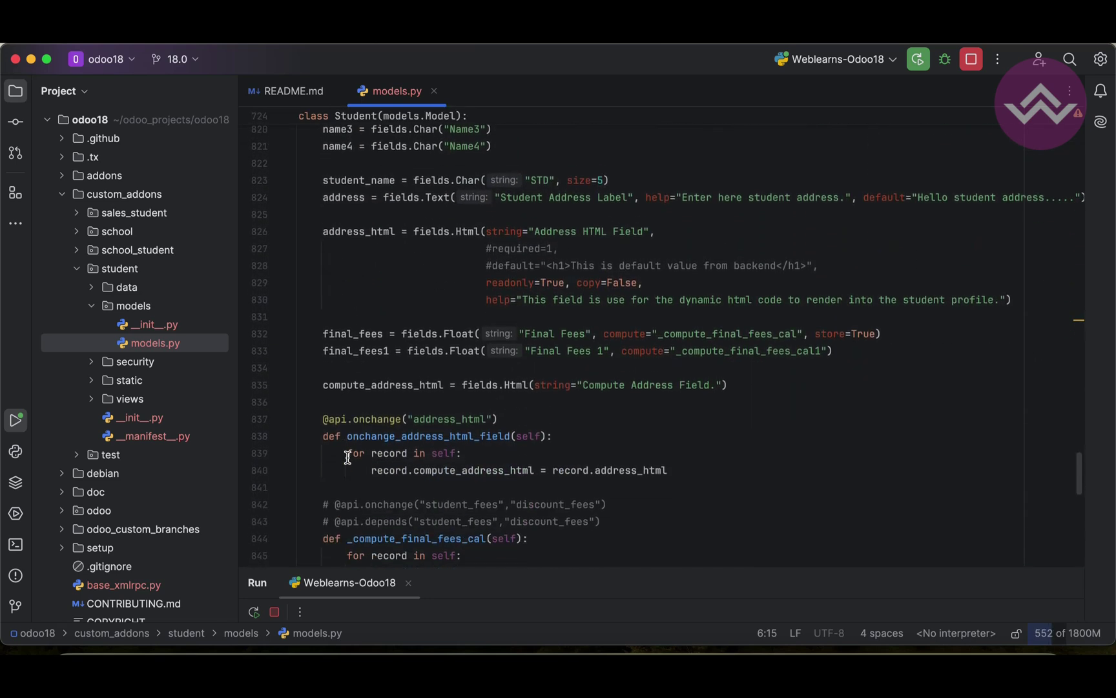
pyautogui.scroll(15, 347, 457)
pyautogui.scroll(2, 347, 458)
pyautogui.scroll(5, 348, 458)
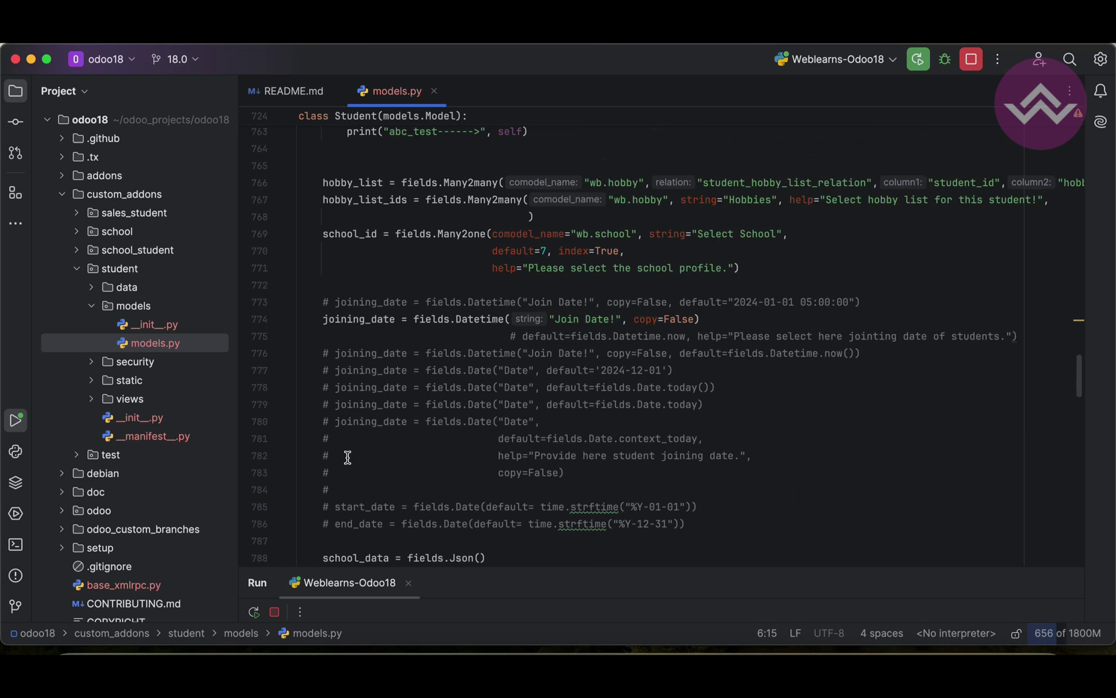
pyautogui.scroll(3, 347, 457)
pyautogui.scroll(2, 358, 409)
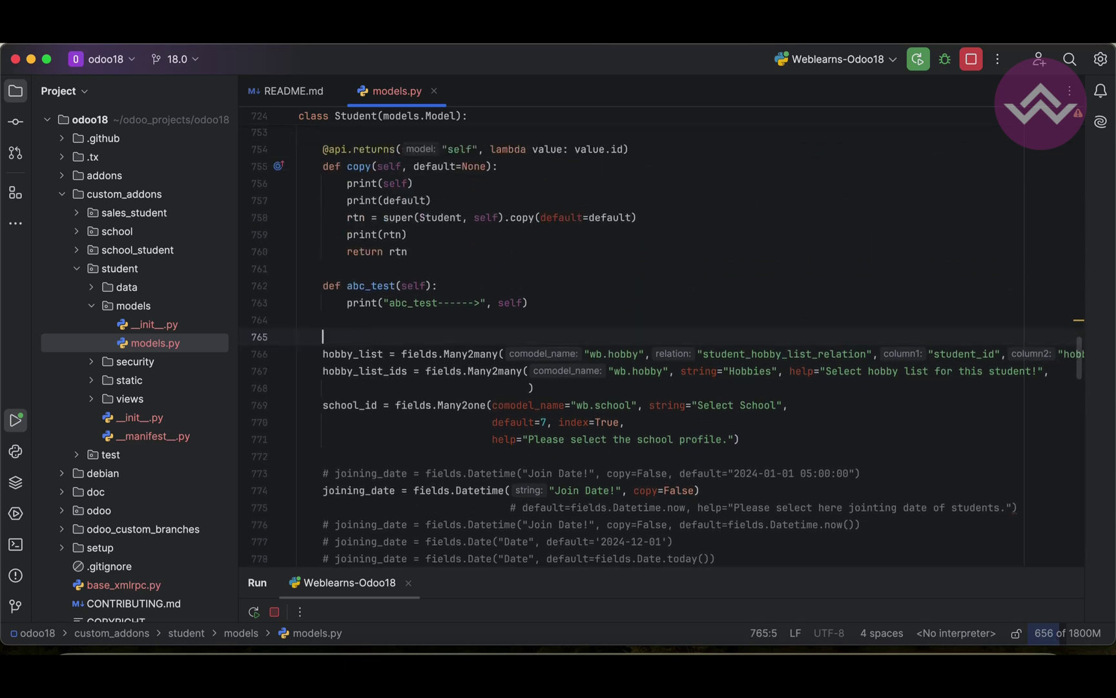
pyautogui.write('im')
pyautogui.press('BackSpace')
pyautogui.press('BackSpace')
pyautogui.write('i')
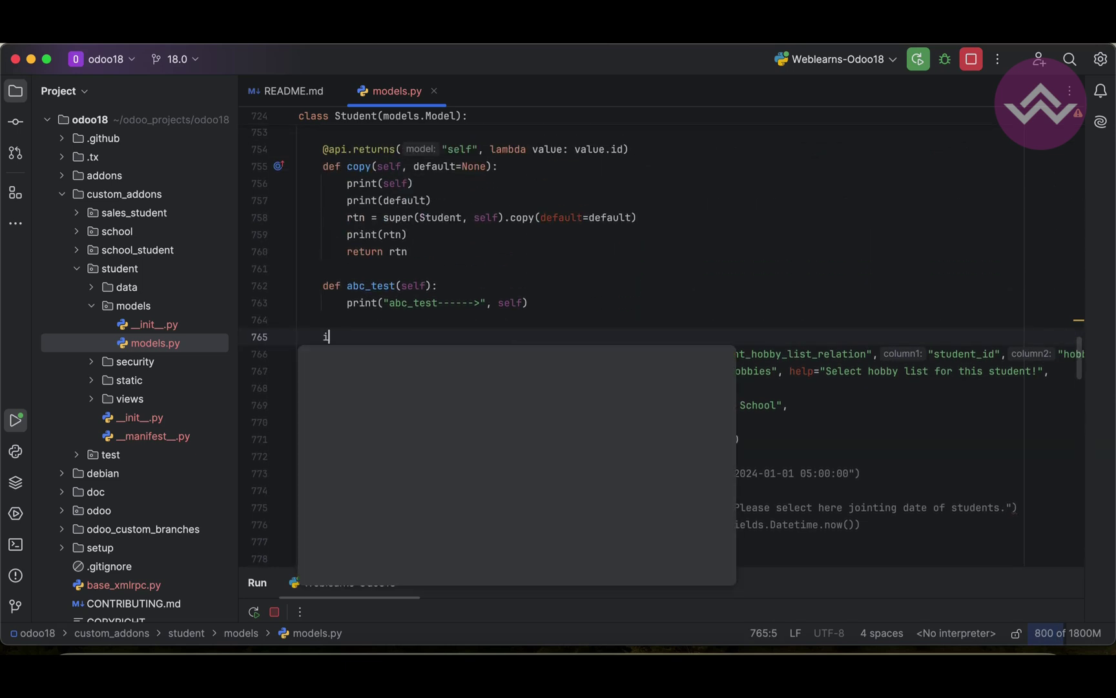
pyautogui.press('BackSpace')
pyautogui.write('student')
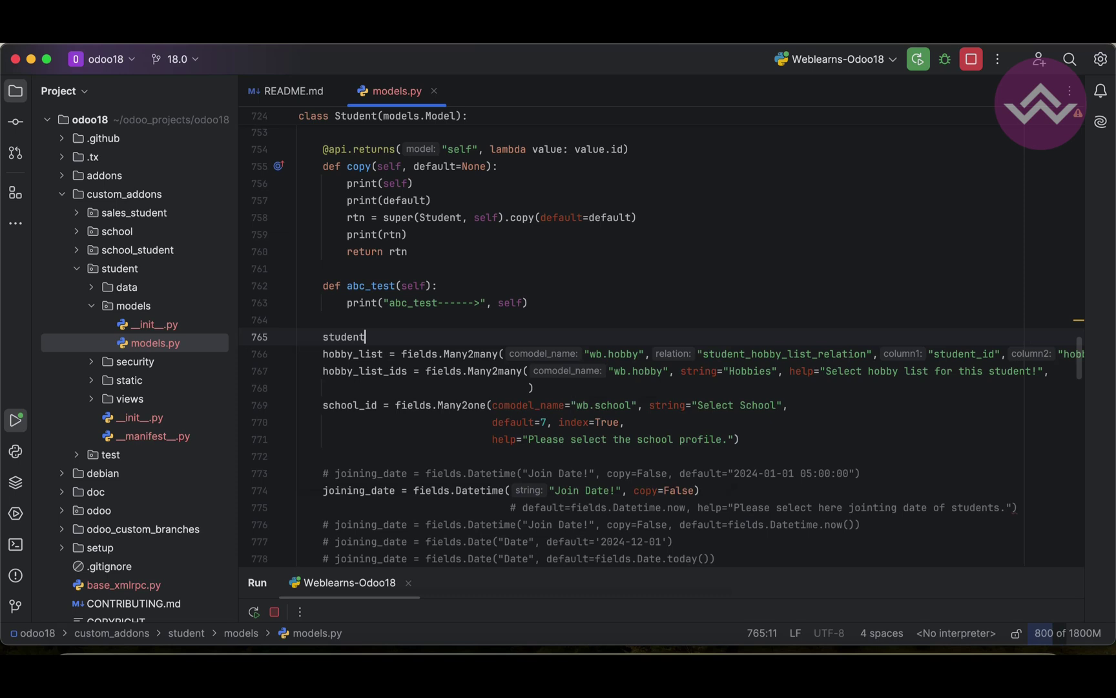
pyautogui.write('ields')
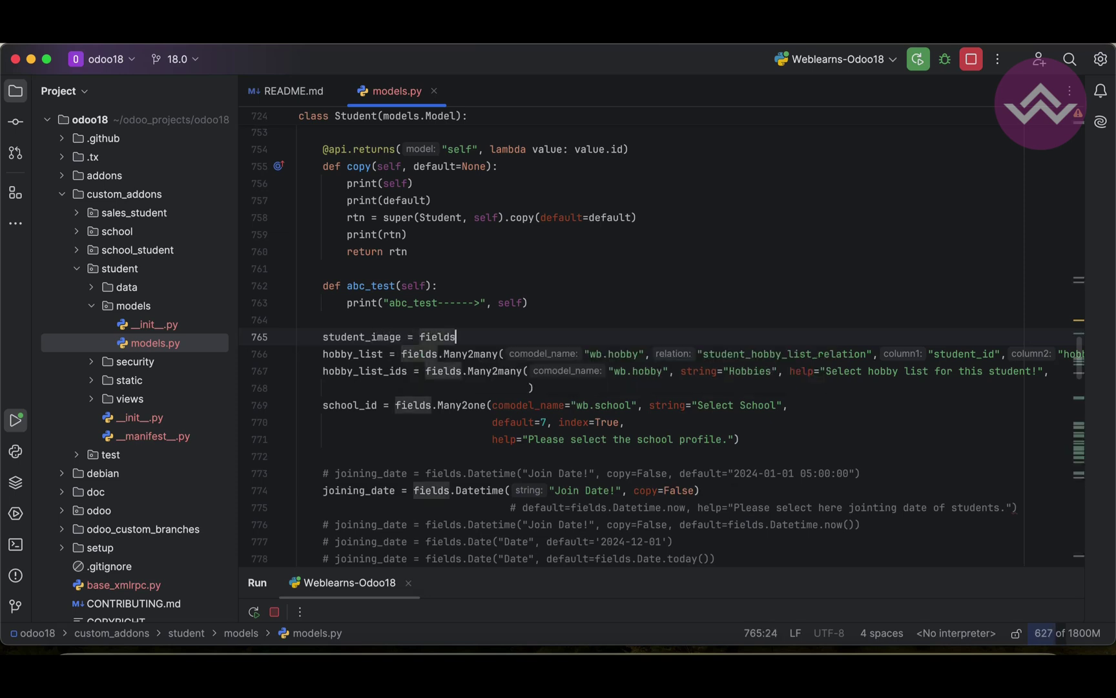
pyautogui.write('.Ima')
pyautogui.press('Return')
pyautogui.write('("Student Image')
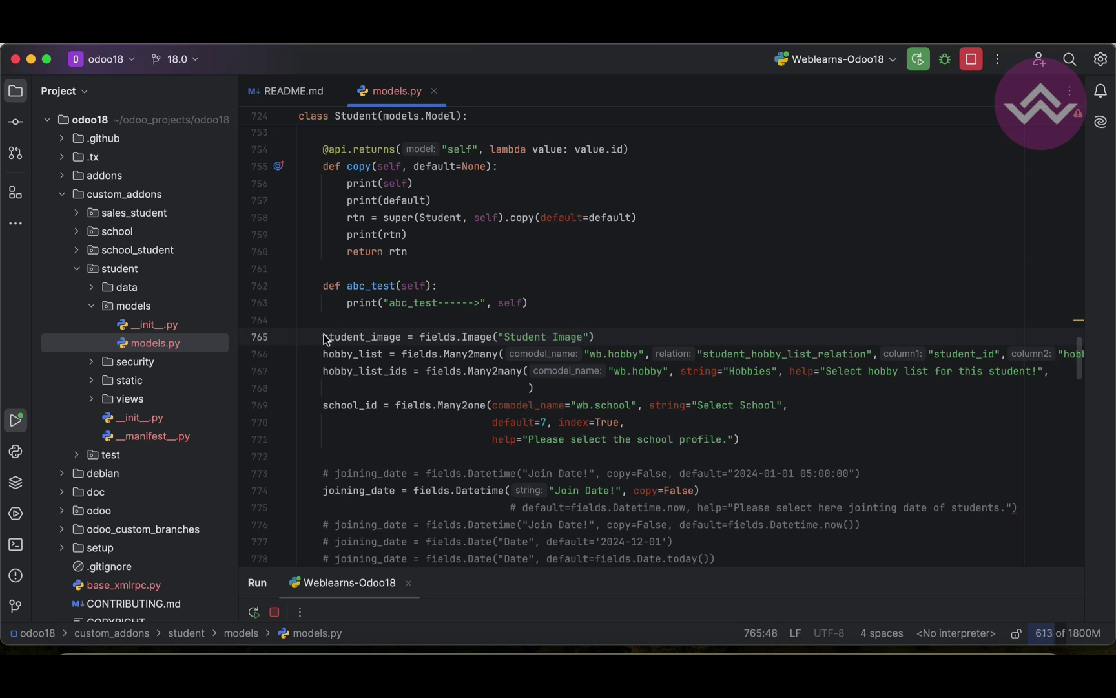
pyautogui.doubleClick(369, 340)
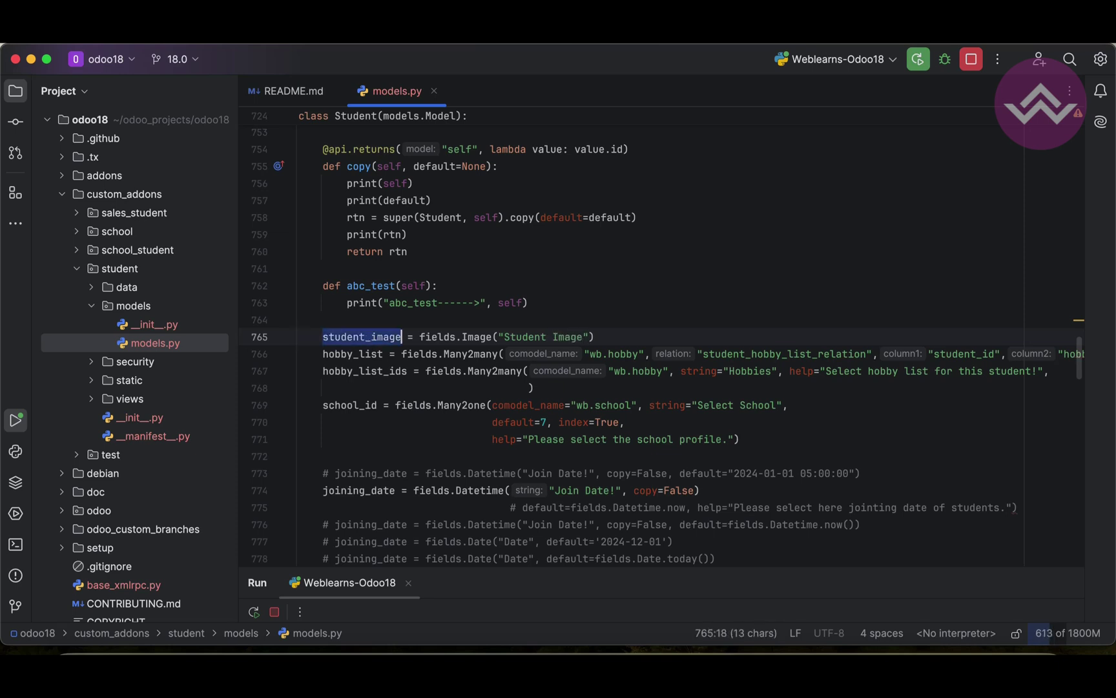
pyautogui.doubleClick(127, 399)
# Insert <field name="student_image" widget="image" /> after the status field in student_view.xml.
pyautogui.doubleClick(160, 454)
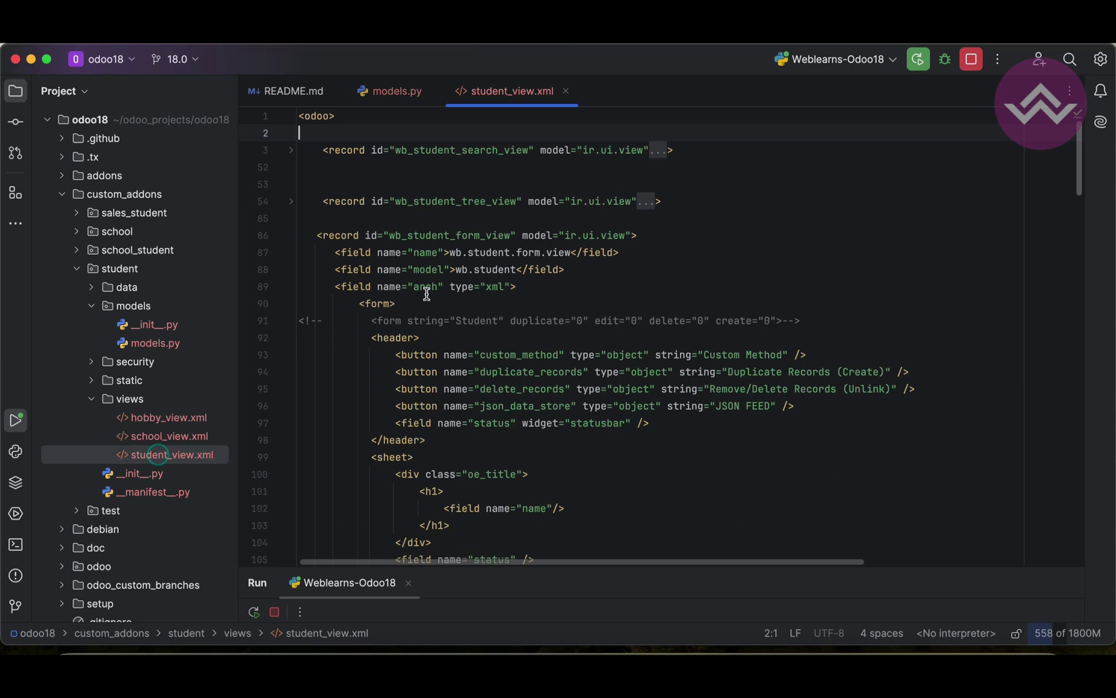
pyautogui.scroll(-2, 392, 330)
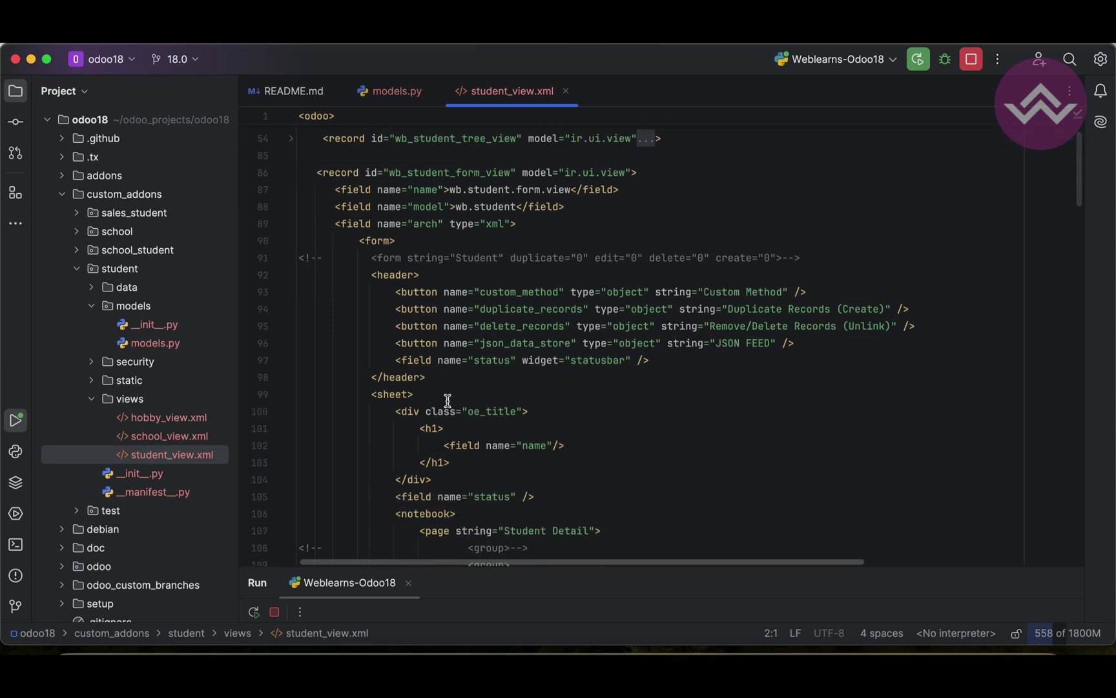
pyautogui.scroll(-2, 446, 399)
pyautogui.scroll(-2, 459, 379)
pyautogui.scroll(-2, 456, 357)
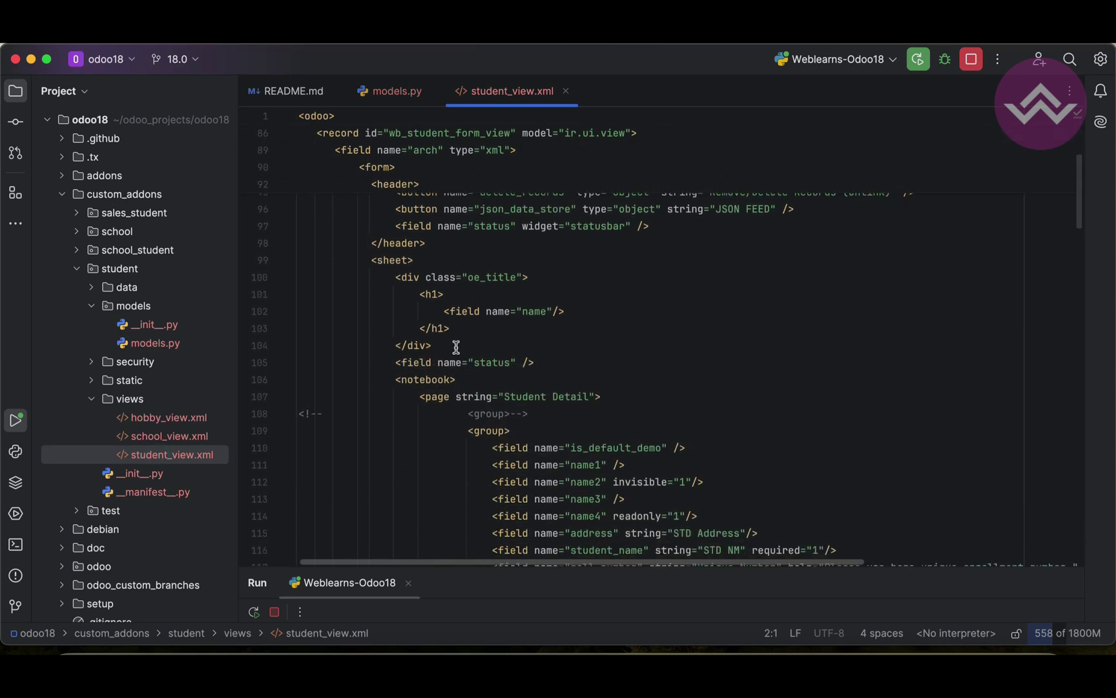
pyautogui.click(534, 363)
pyautogui.press('Return')
pyautogui.write('<fiel')
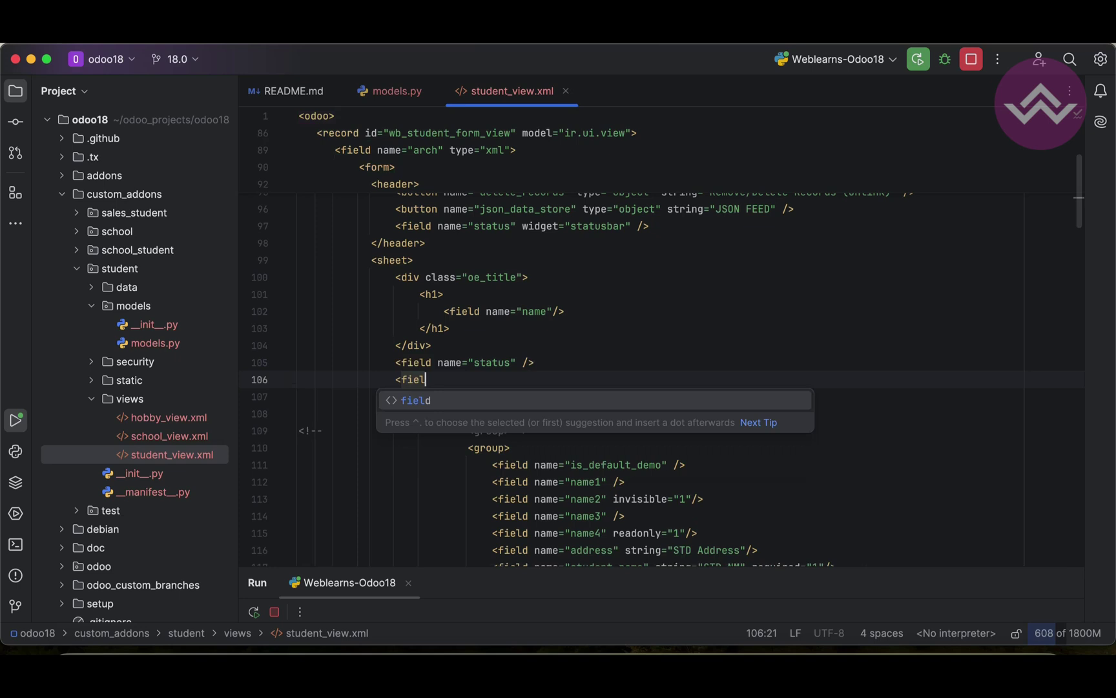
pyautogui.write('d name="student_image" w')
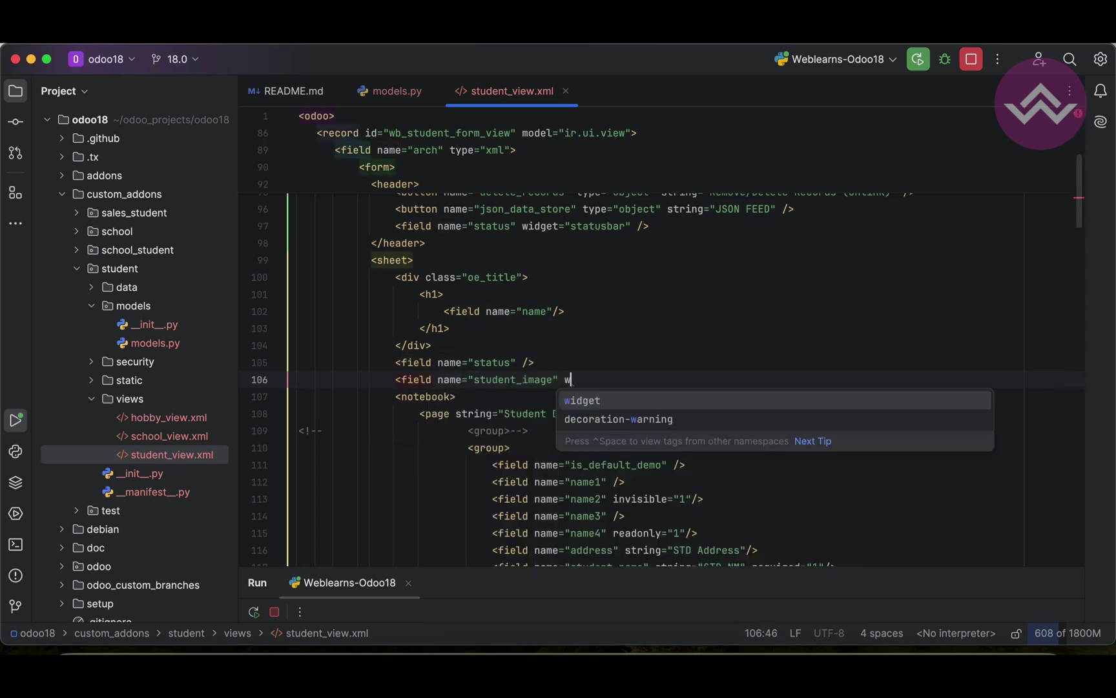
pyautogui.write('idg')
pyautogui.press('Return')
pyautogui.write('et="image')
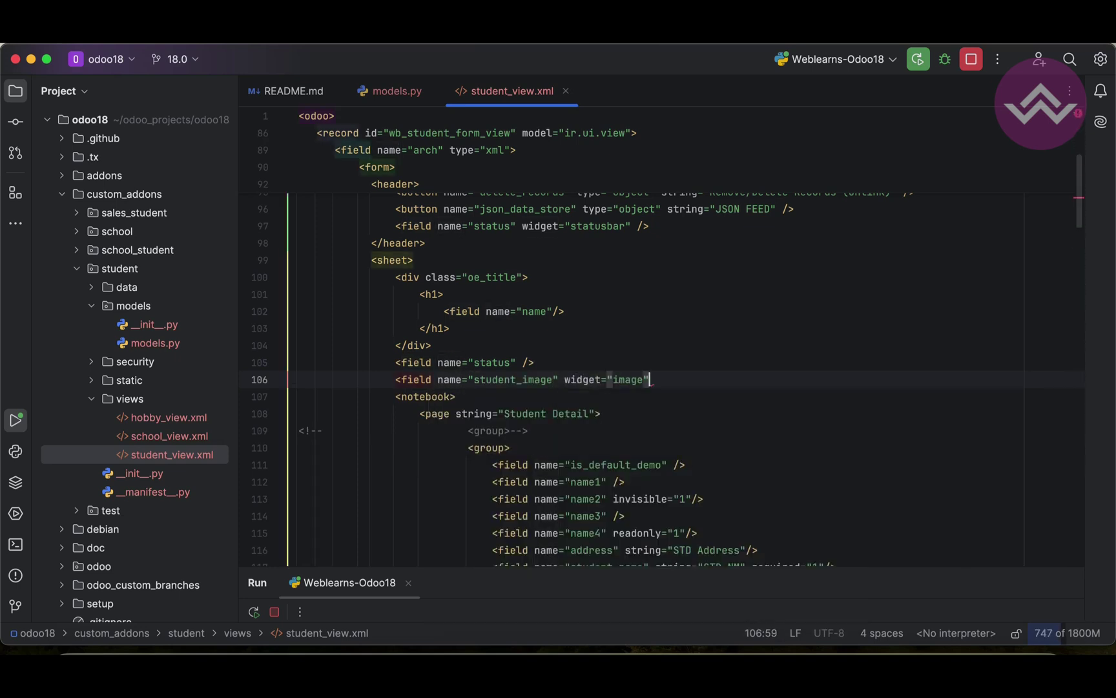
pyautogui.write('" />')
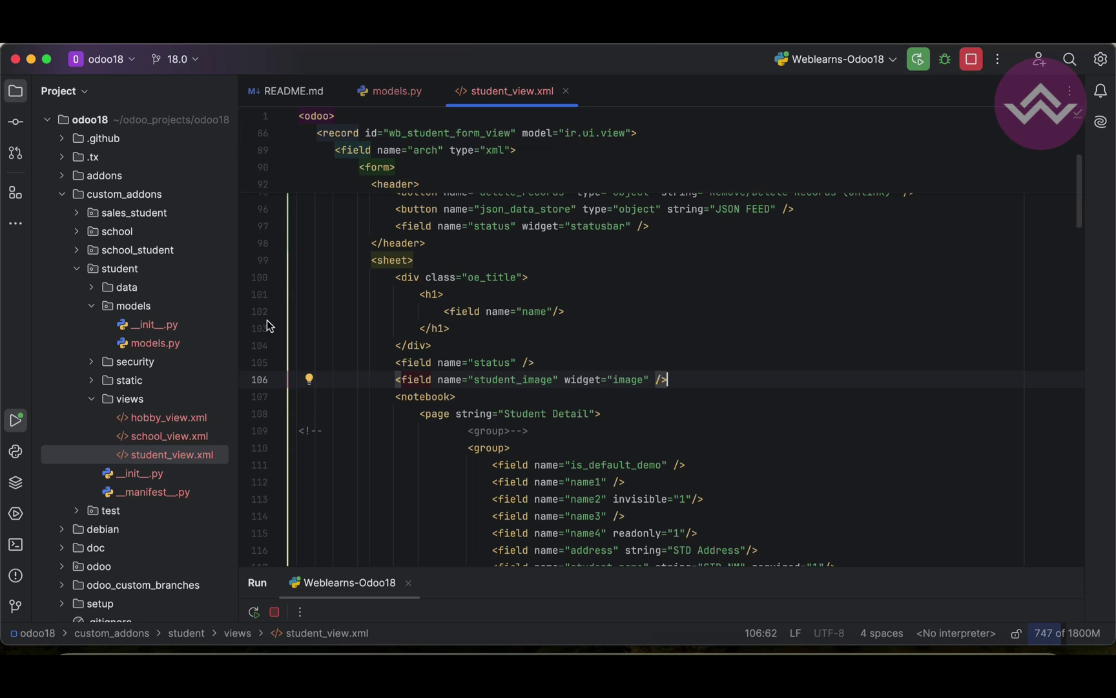
pyautogui.doubleClick(127, 393)
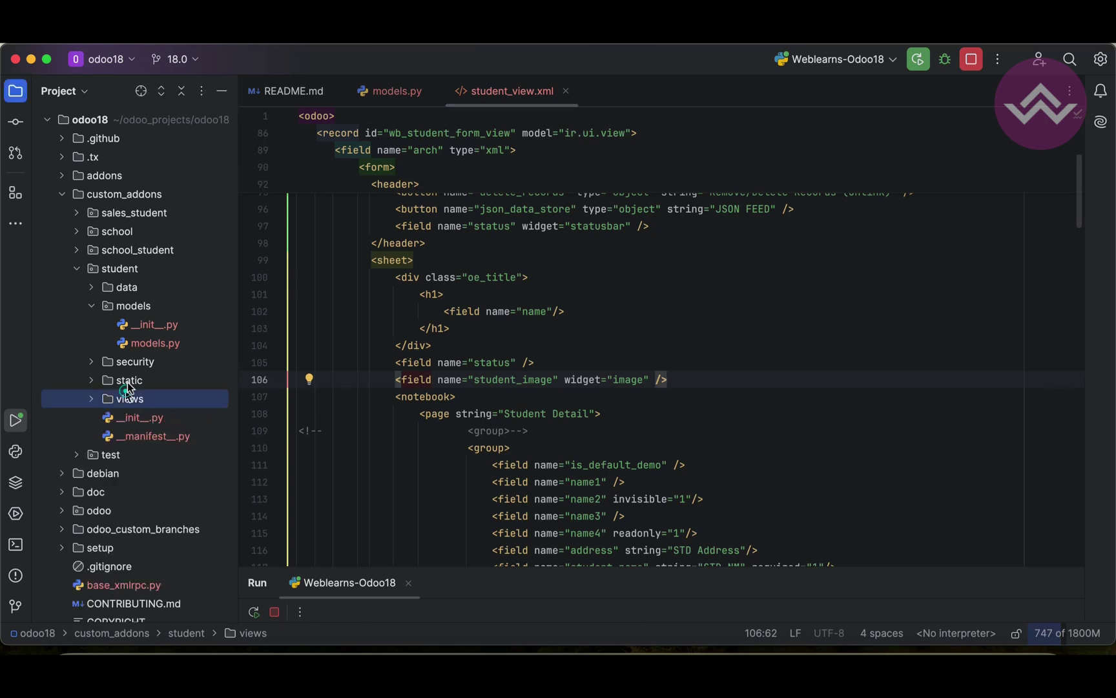
pyautogui.click(127, 266)
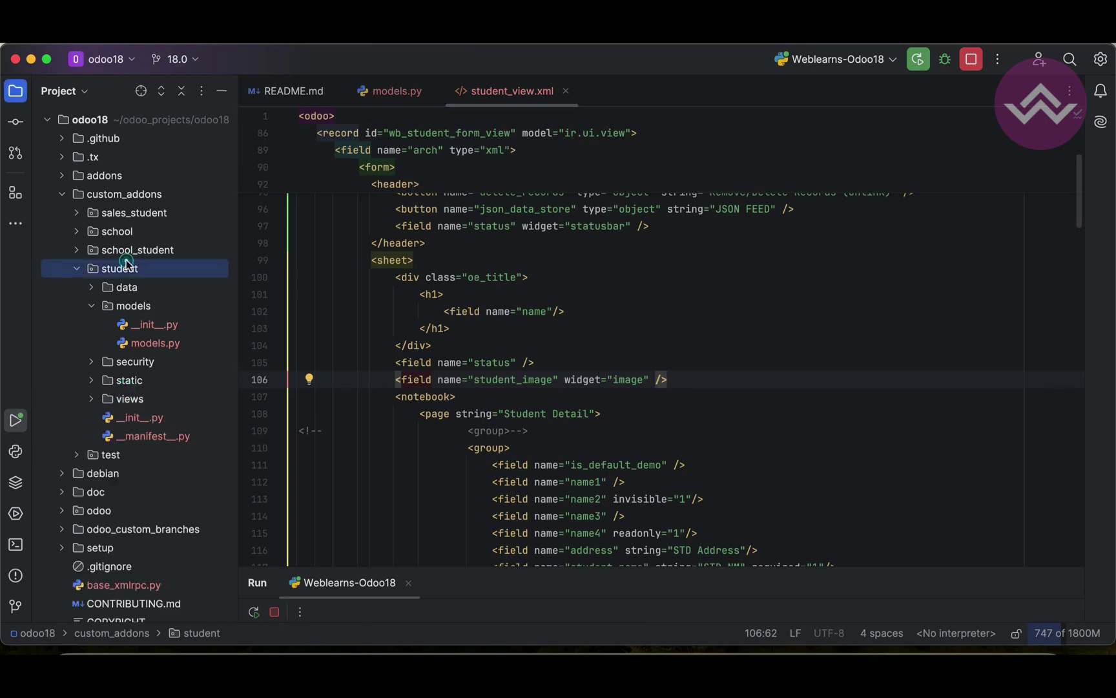
# Append -u student to the run configuration's script parameters.
pyautogui.click(997, 59)
pyautogui.click(951, 107)
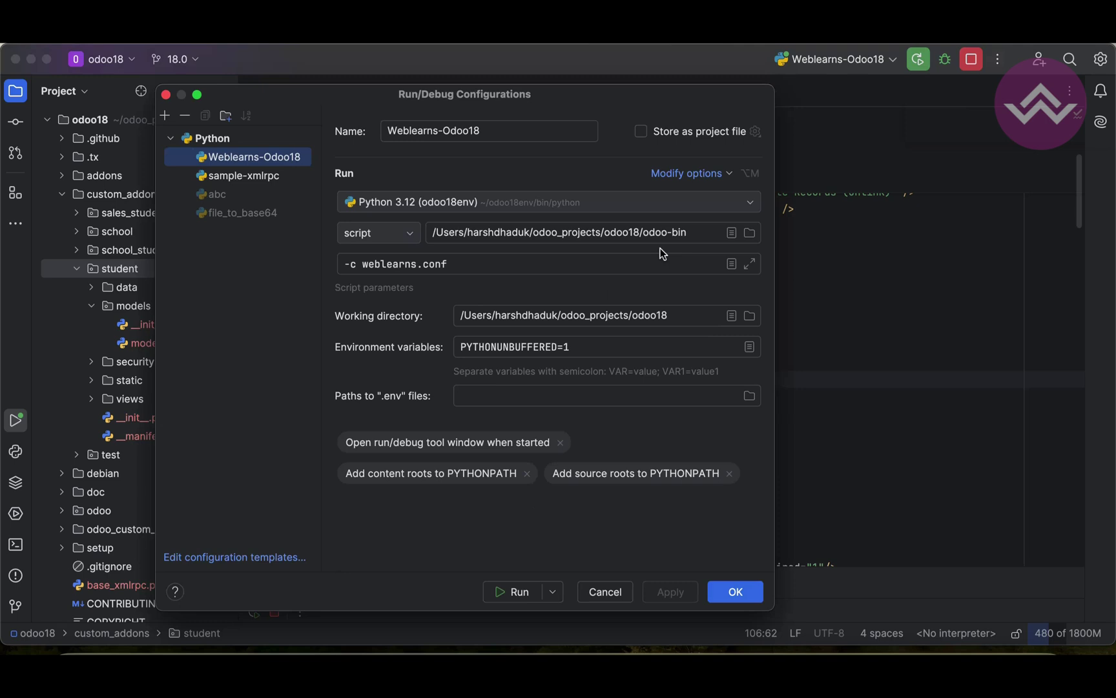
pyautogui.click(603, 263)
pyautogui.write('-u student')
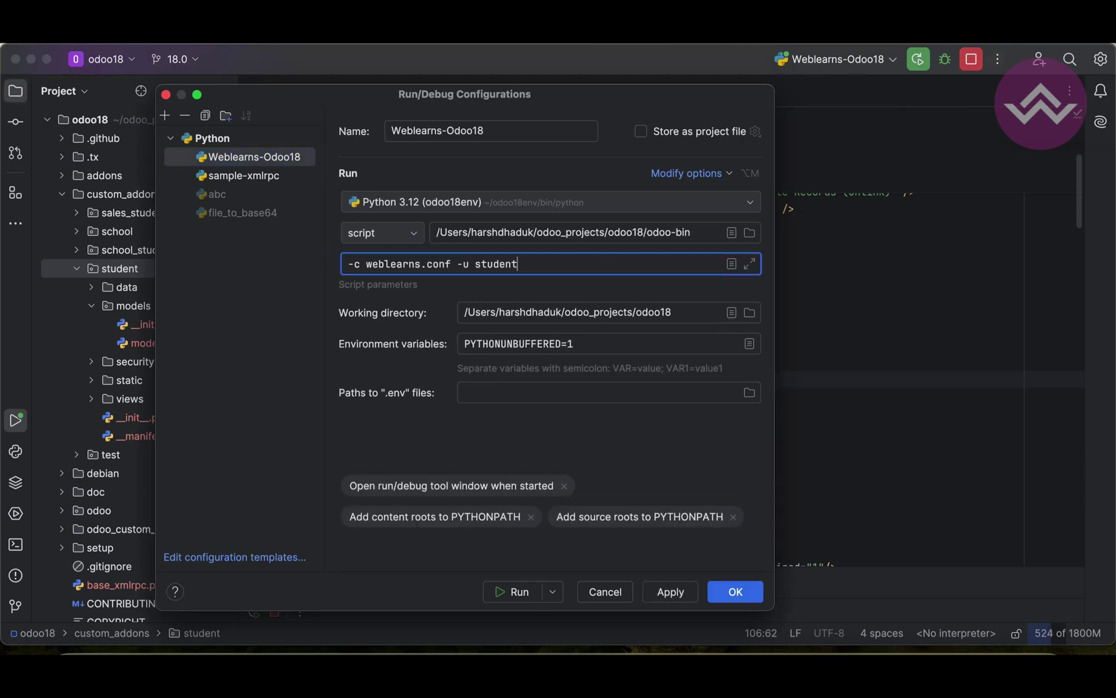
pyautogui.press('Return')
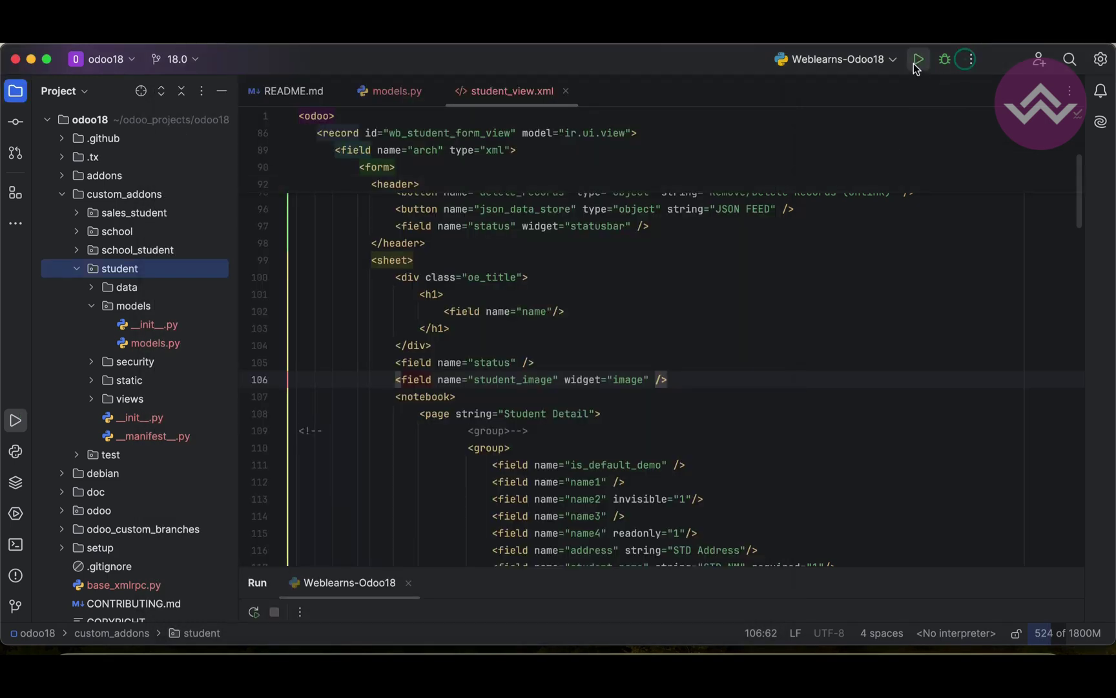
# Rerun the Odoo server and open the Original Sunny Leone Student form.
pyautogui.click(918, 59)
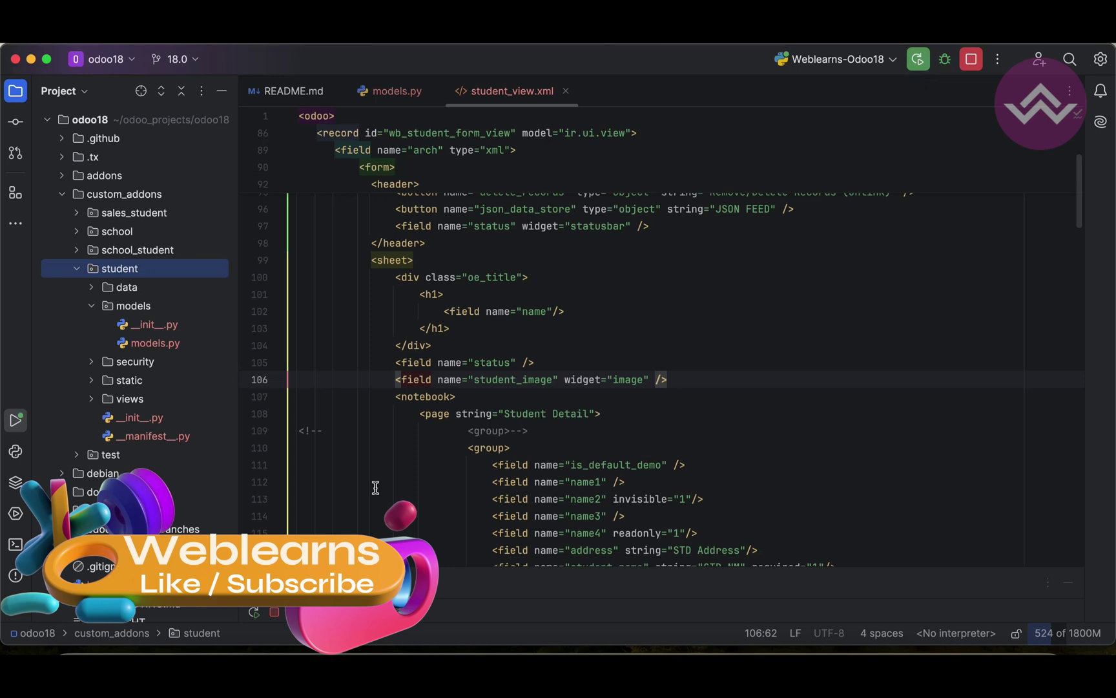
pyautogui.press('super+Tab')
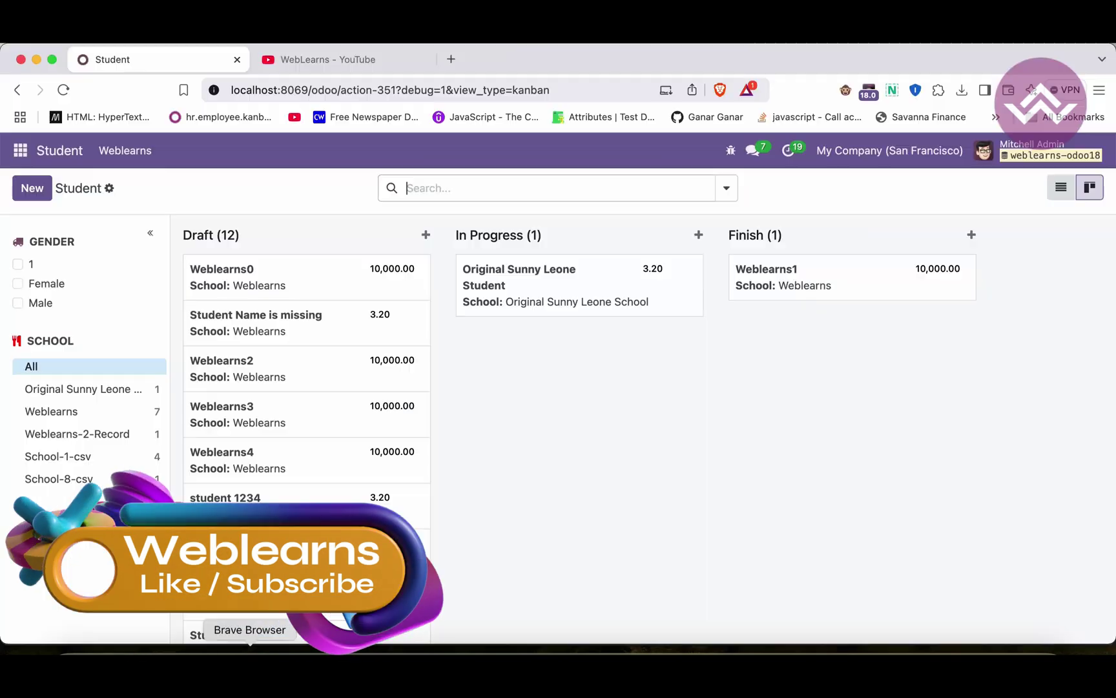
pyautogui.click(64, 90)
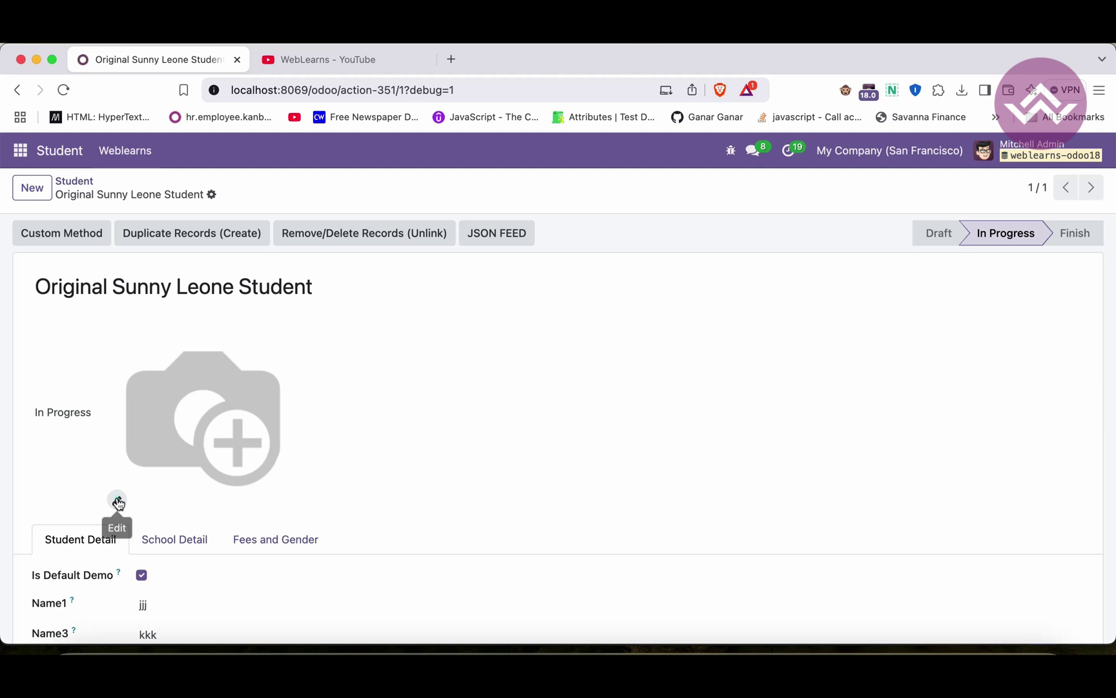
# Upload the cartoon picture to Original Sunny Leone Student and save it.
pyautogui.click(116, 499)
pyautogui.doubleClick(147, 347)
pyautogui.click(236, 194)
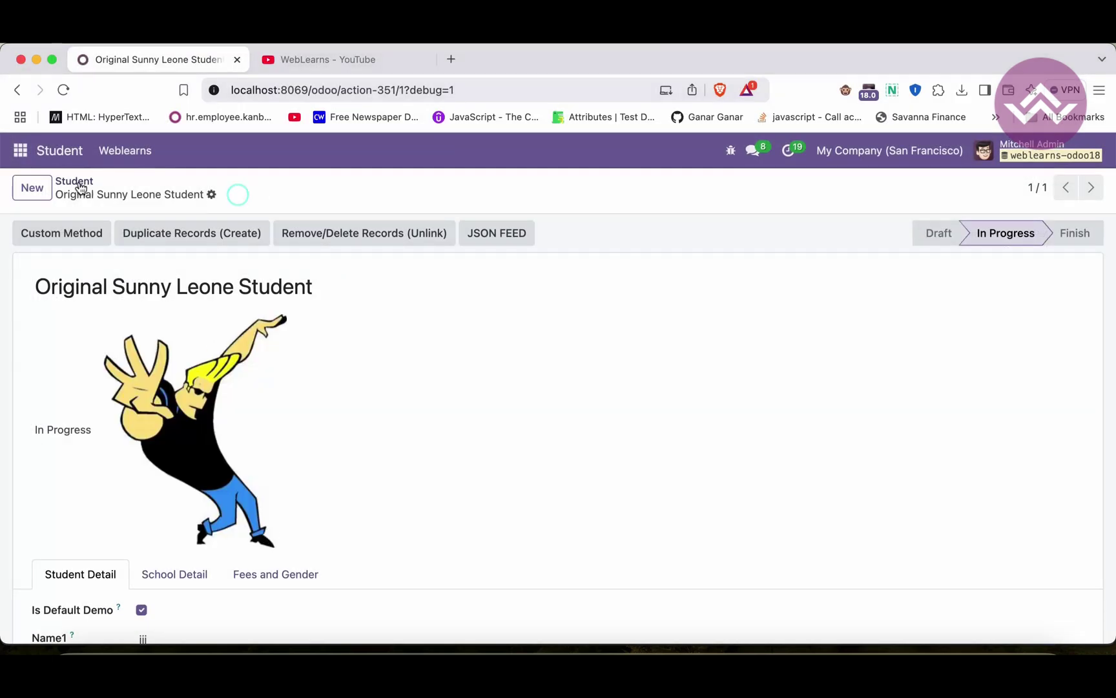
pyautogui.click(74, 182)
pyautogui.click(503, 186)
# Upload a picture to the Weblearns0 record and save it.
pyautogui.click(306, 277)
pyautogui.click(118, 500)
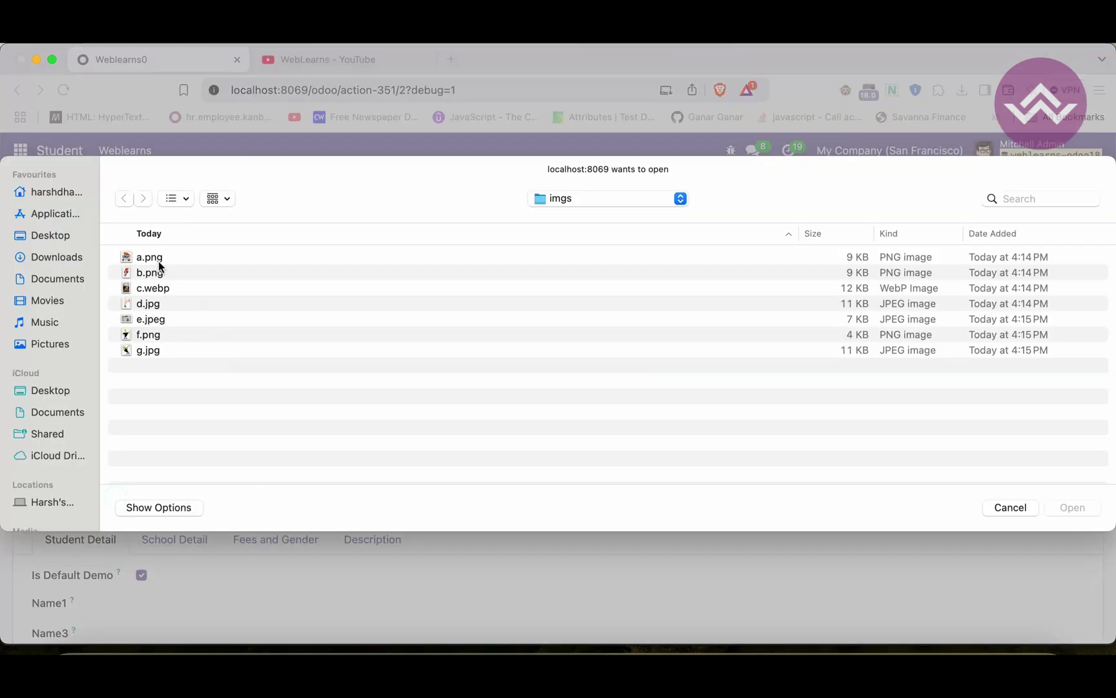
pyautogui.doubleClick(157, 259)
pyautogui.click(147, 194)
pyautogui.click(1091, 186)
# Upload d.jpg to the next student and b.png to Weblearns2, saving each.
pyautogui.click(118, 499)
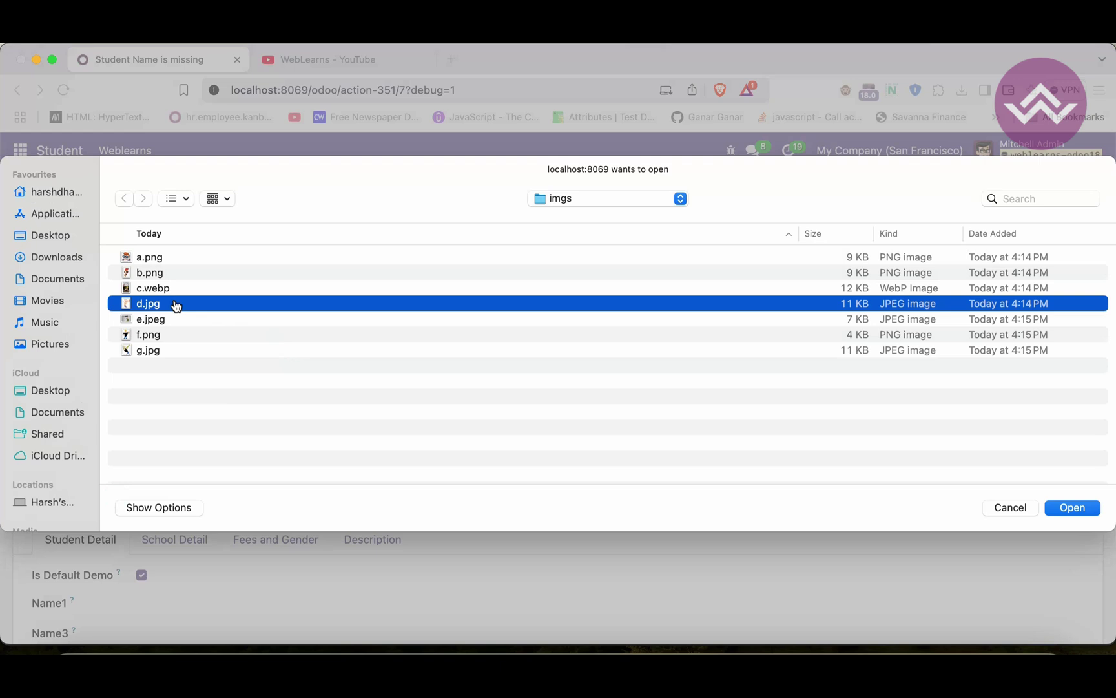
pyautogui.doubleClick(174, 304)
pyautogui.click(201, 193)
pyautogui.click(1091, 187)
pyautogui.click(116, 500)
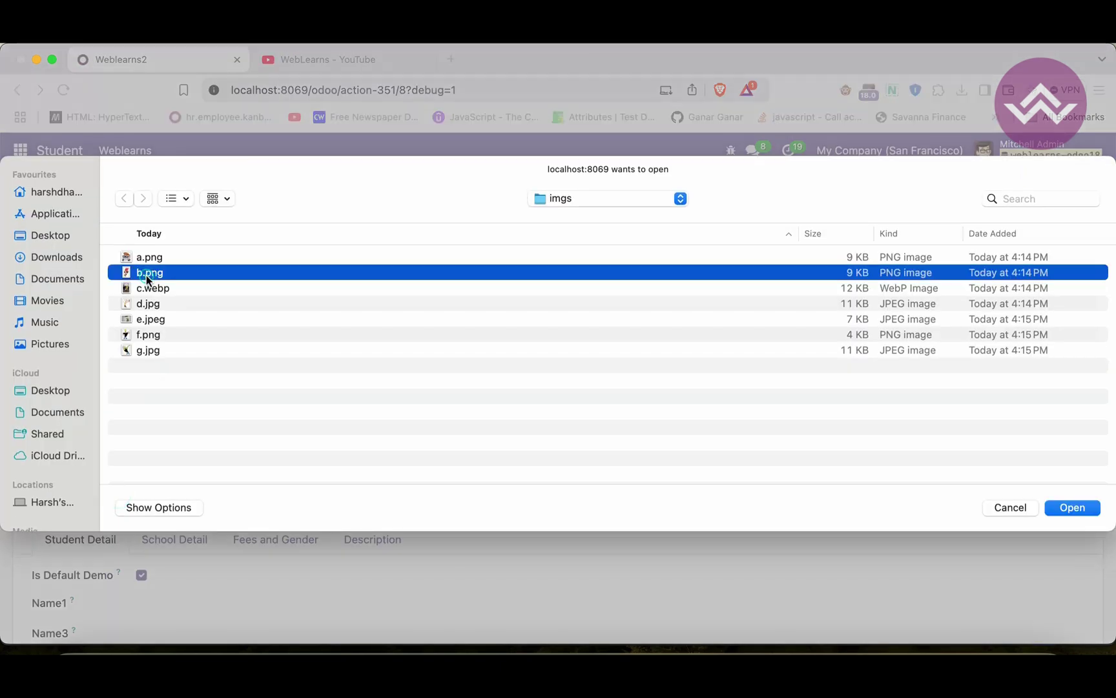
pyautogui.doubleClick(157, 269)
pyautogui.click(145, 194)
pyautogui.click(1091, 187)
# Attach c.webp to Weblearns3; saving is refused over invalid fields.
pyautogui.click(117, 496)
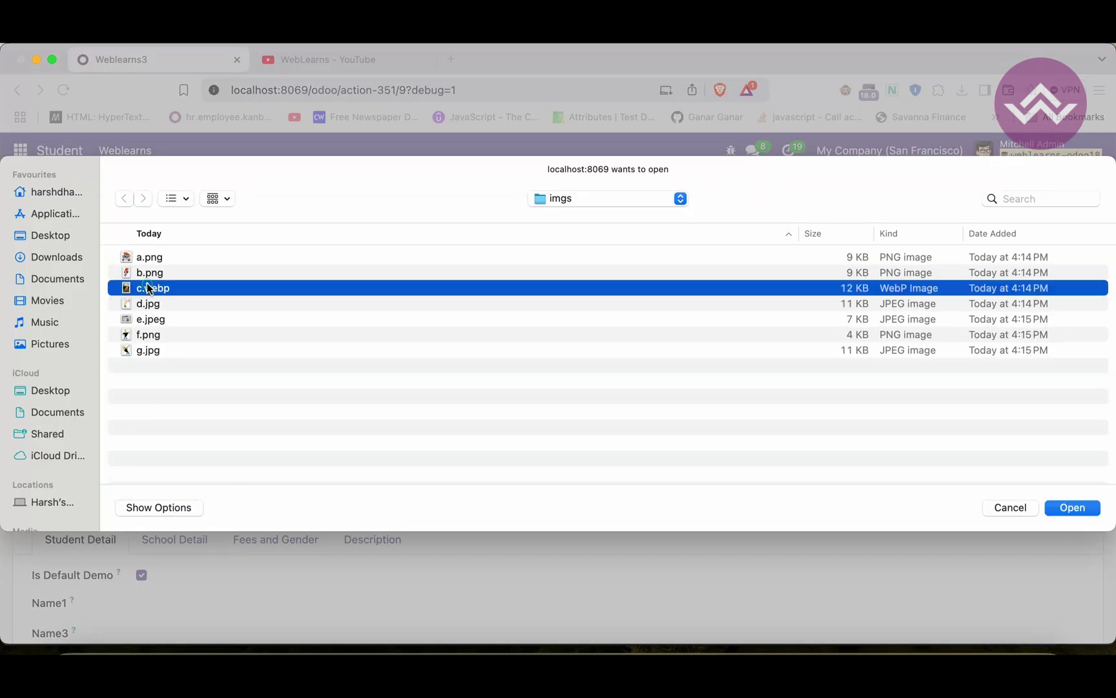
pyautogui.doubleClick(153, 287)
pyautogui.click(147, 194)
pyautogui.click(1082, 192)
pyautogui.scroll(-4, 453, 479)
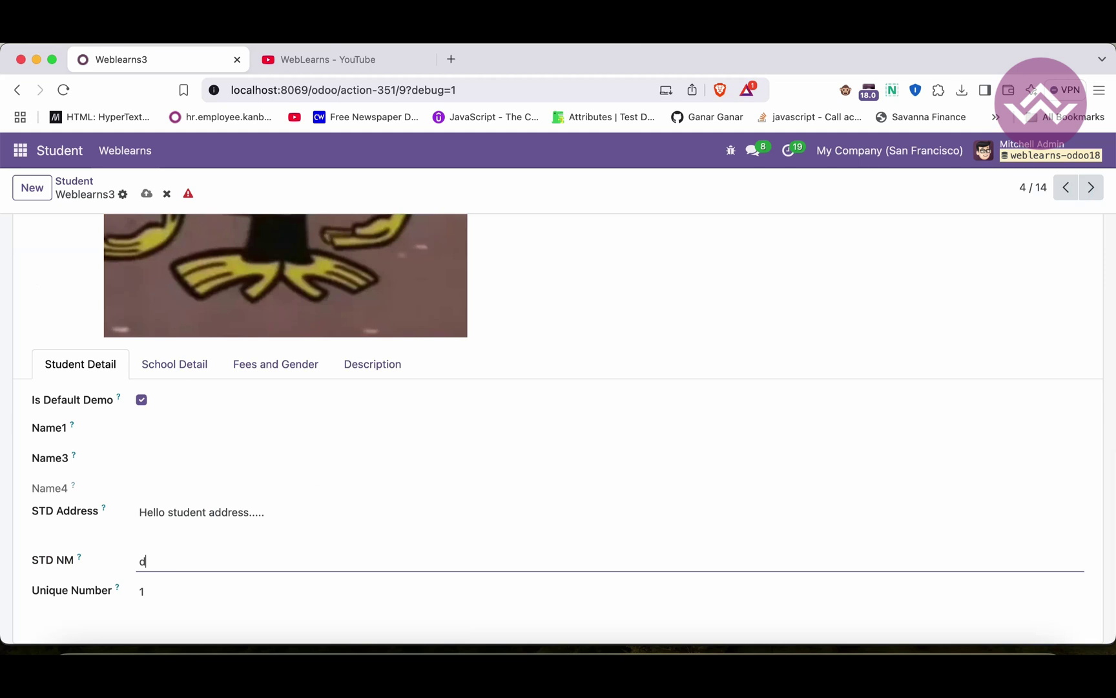
pyautogui.scroll(2, 180, 553)
# Set Weblearns3's joining date to January 20, fill required fields, and save.
pyautogui.click(174, 564)
pyautogui.scroll(-2, 218, 523)
pyautogui.click(267, 472)
pyautogui.write('s')
pyautogui.press('BackSpace')
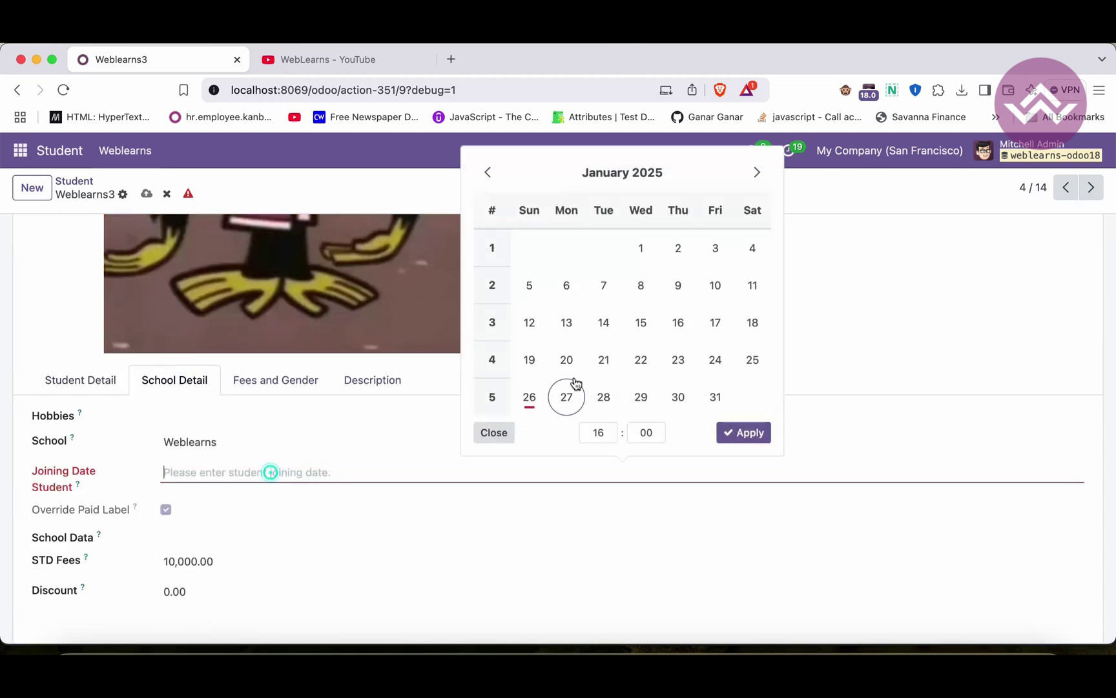
pyautogui.click(566, 359)
pyautogui.click(744, 433)
pyautogui.click(287, 382)
pyautogui.scroll(-1, 292, 507)
pyautogui.click(373, 307)
pyautogui.click(300, 580)
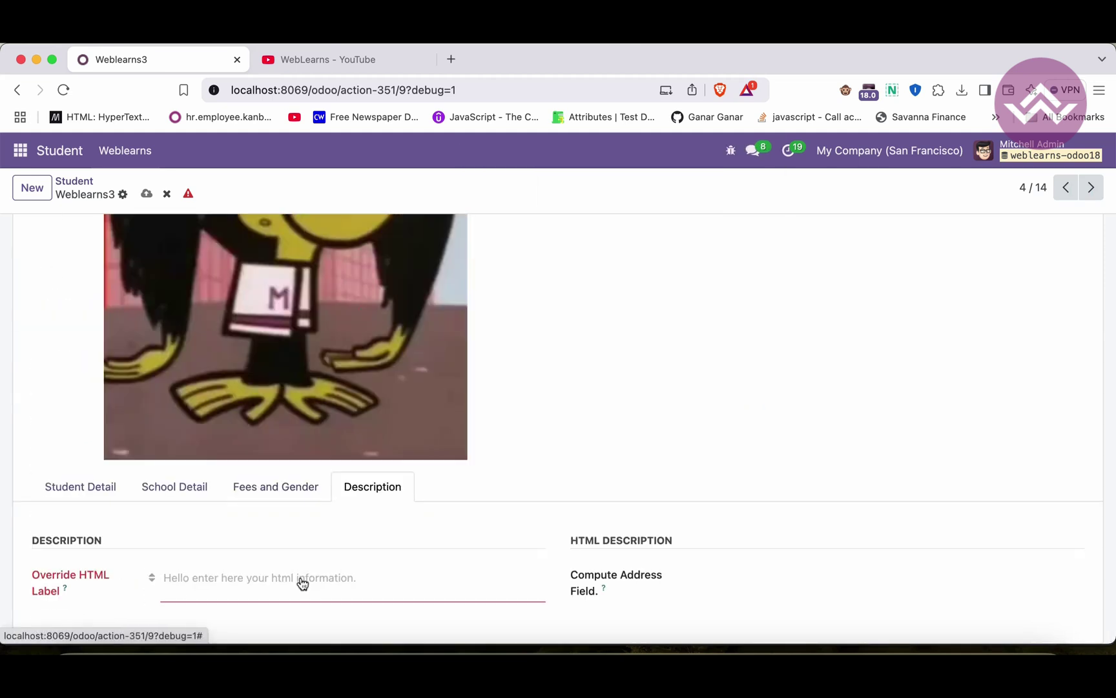
pyautogui.write('dd')
pyautogui.click(146, 194)
pyautogui.click(1091, 188)
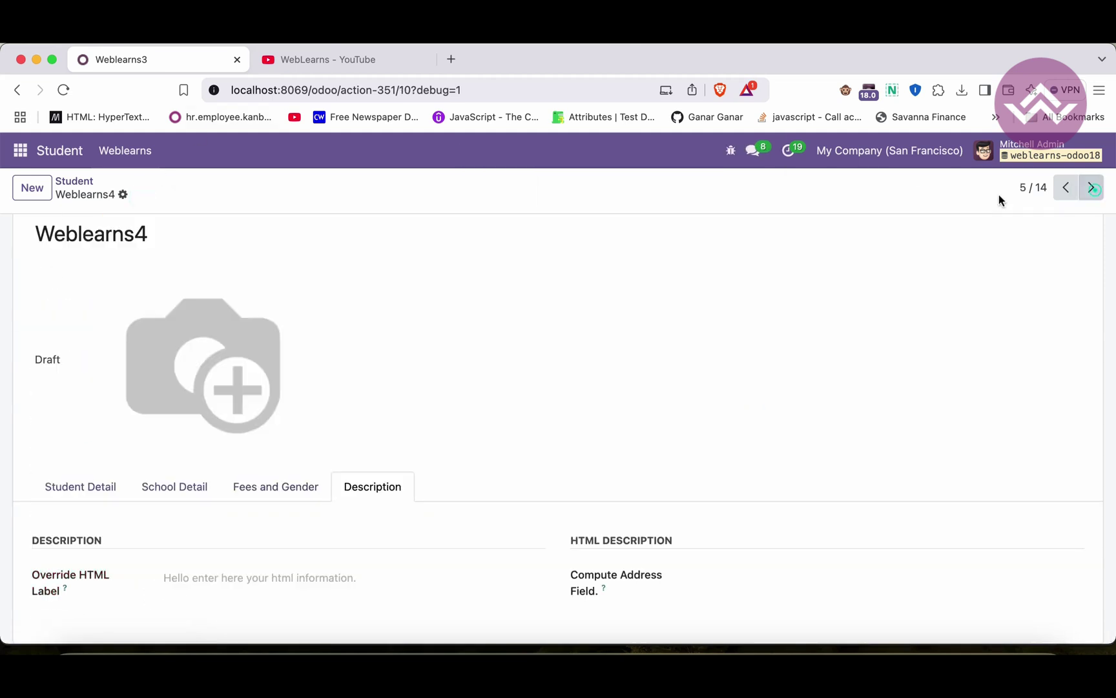
# Attach an image to Weblearns4 and attempt to save it.
pyautogui.click(117, 441)
pyautogui.doubleClick(152, 323)
pyautogui.click(146, 194)
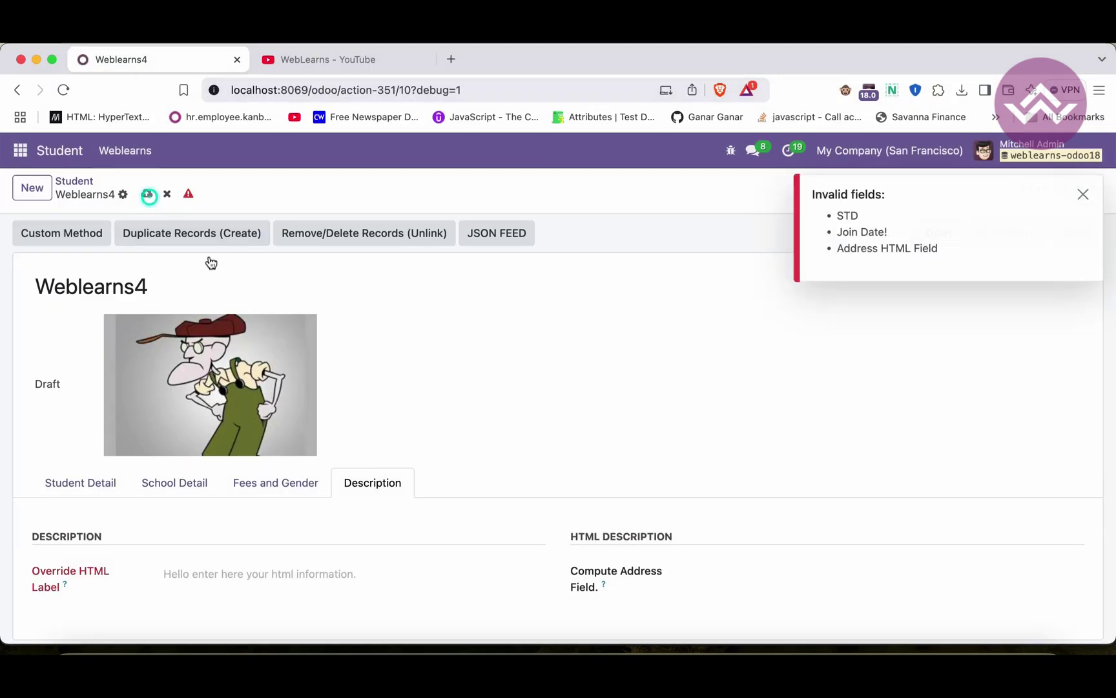
pyautogui.click(261, 574)
pyautogui.write('dd')
# Set Weblearns4's joining date to January 20 and review its student details.
pyautogui.click(174, 482)
pyautogui.click(218, 575)
pyautogui.click(565, 463)
pyautogui.click(80, 482)
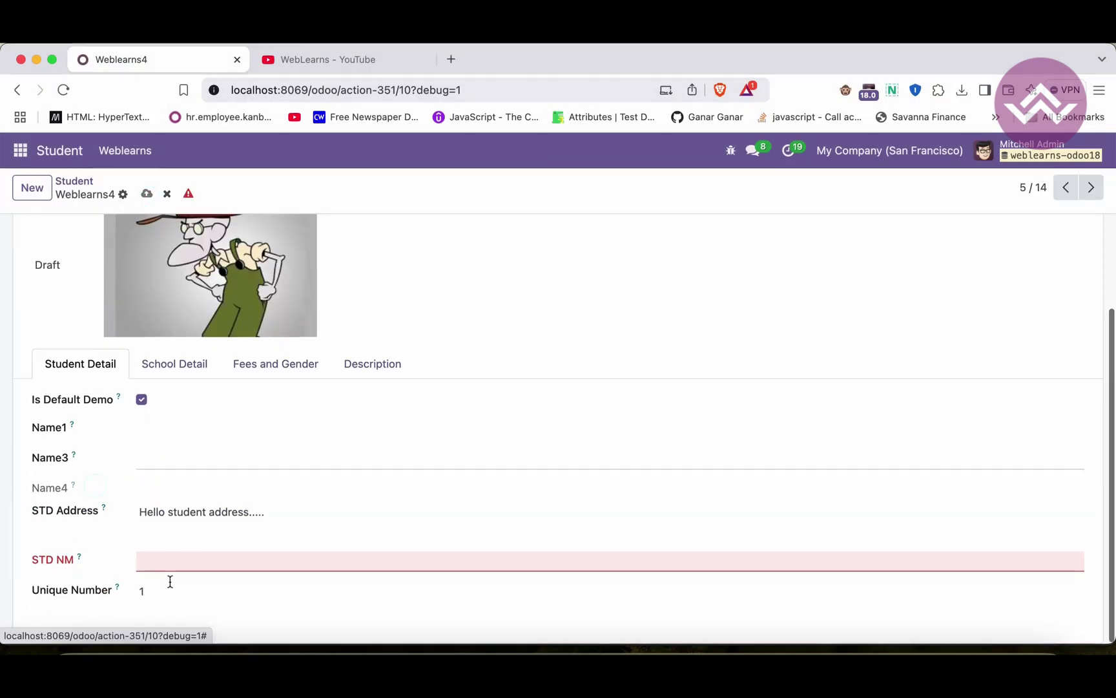
pyautogui.click(169, 562)
pyautogui.write('ddd')
# Return to the Student kanban board, then switch back to PyCharm.
pyautogui.click(74, 182)
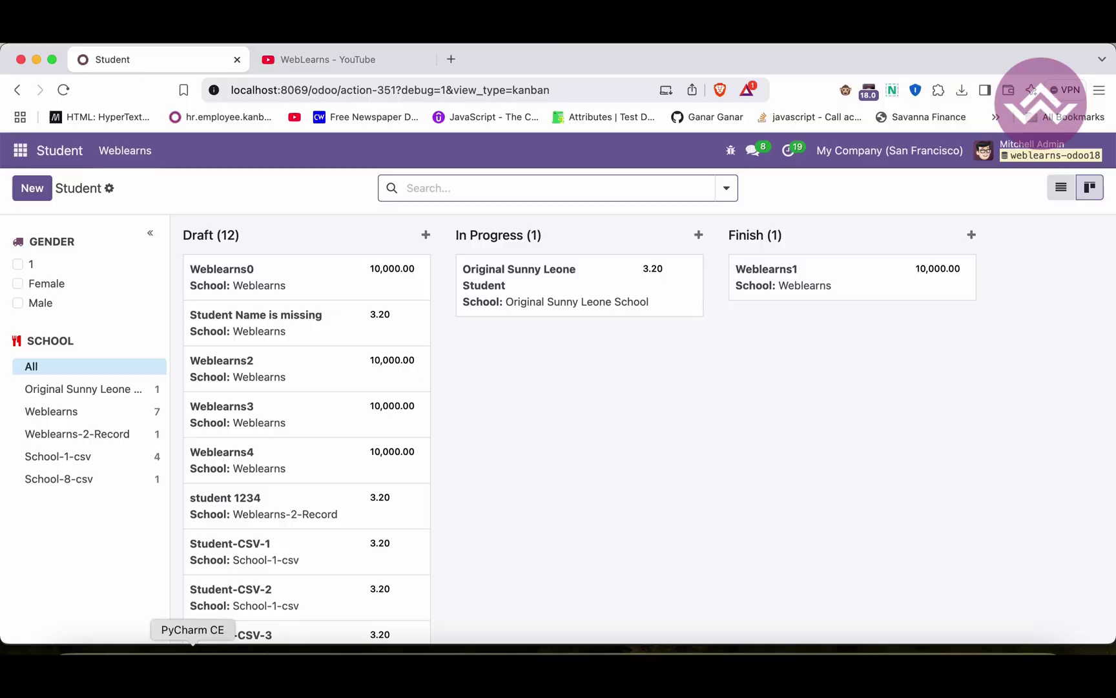
pyautogui.click(234, 643)
pyautogui.scroll(-5, 426, 336)
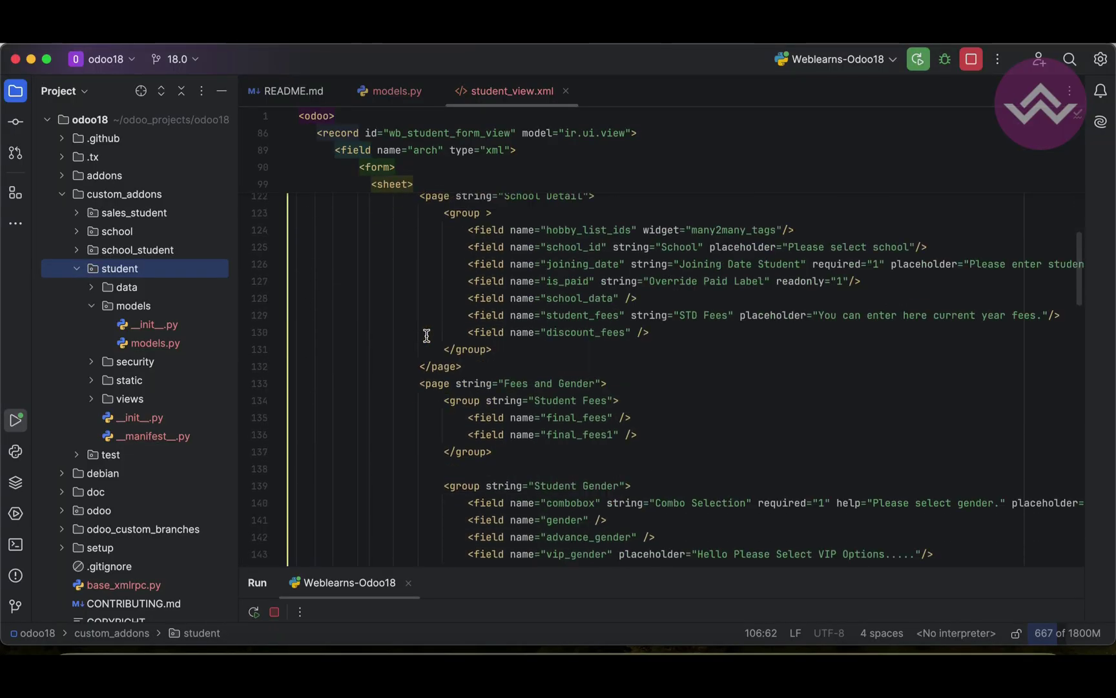
pyautogui.scroll(-5, 426, 336)
pyautogui.scroll(-5, 427, 336)
pyautogui.scroll(-2, 427, 336)
pyautogui.scroll(2, 427, 337)
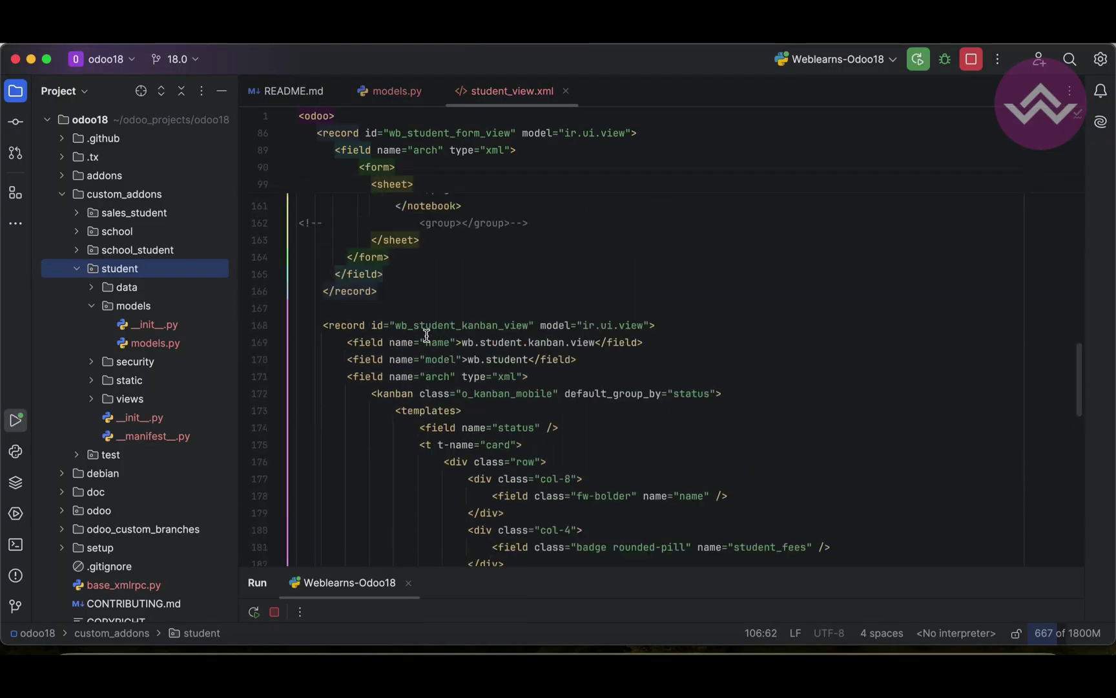
pyautogui.scroll(10, 427, 336)
pyautogui.scroll(5, 426, 336)
pyautogui.scroll(1, 471, 366)
# Find the student_image field in the kanban template of student_view.xml.
pyautogui.doubleClick(495, 400)
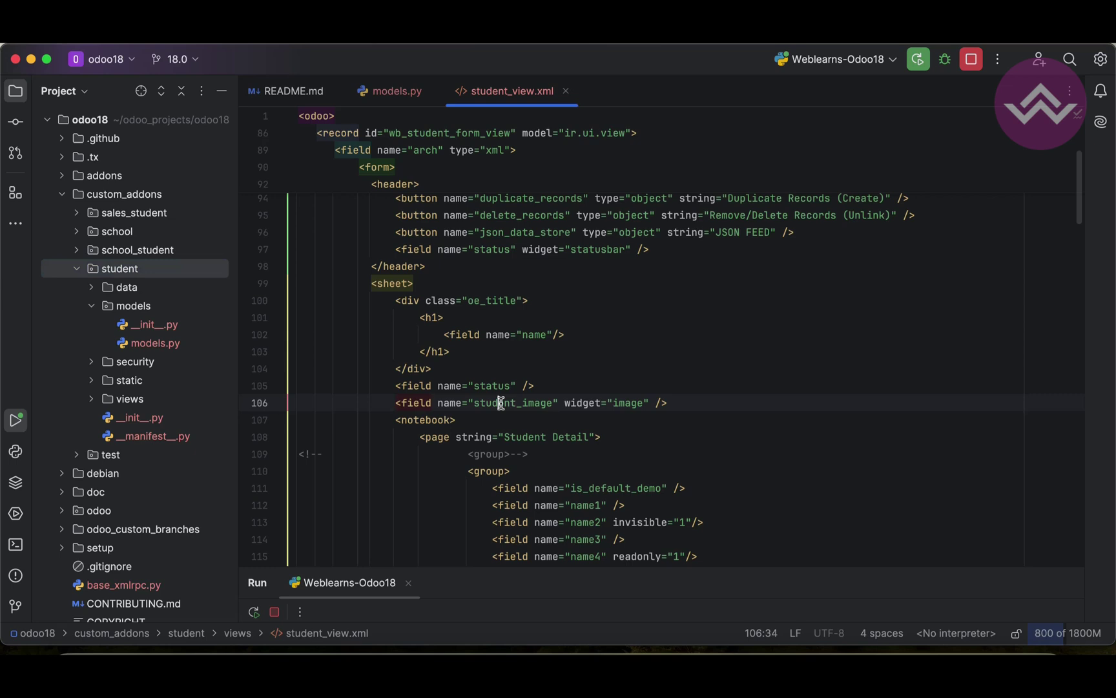
pyautogui.scroll(-5, 497, 403)
pyautogui.scroll(-8, 499, 406)
pyautogui.scroll(-5, 502, 408)
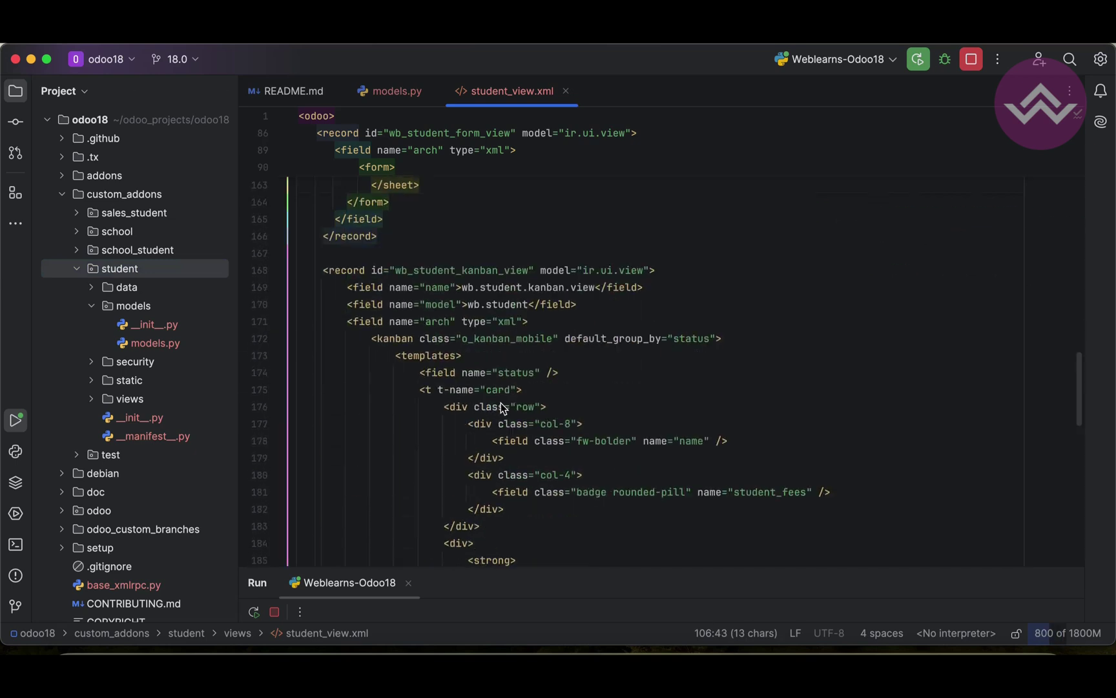
pyautogui.scroll(-2, 501, 408)
pyautogui.scroll(-4, 502, 408)
pyautogui.scroll(2, 522, 296)
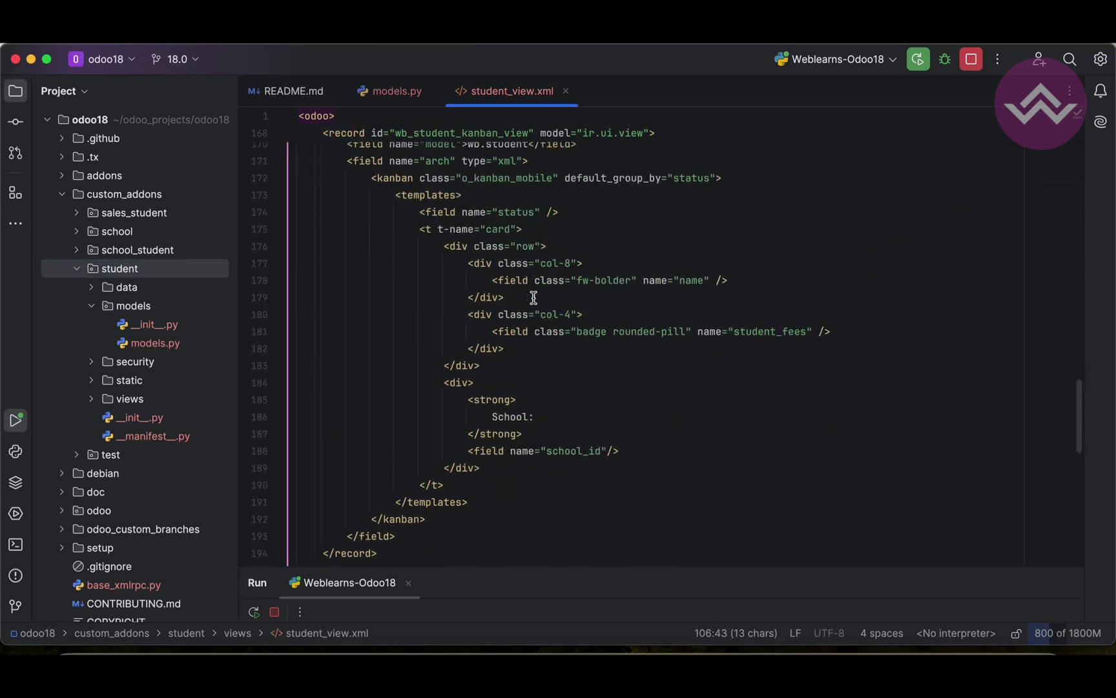
pyautogui.scroll(2, 532, 299)
# Insert a new <div class="col-4"> line at the start of the card row.
pyautogui.click(584, 270)
pyautogui.press('Return')
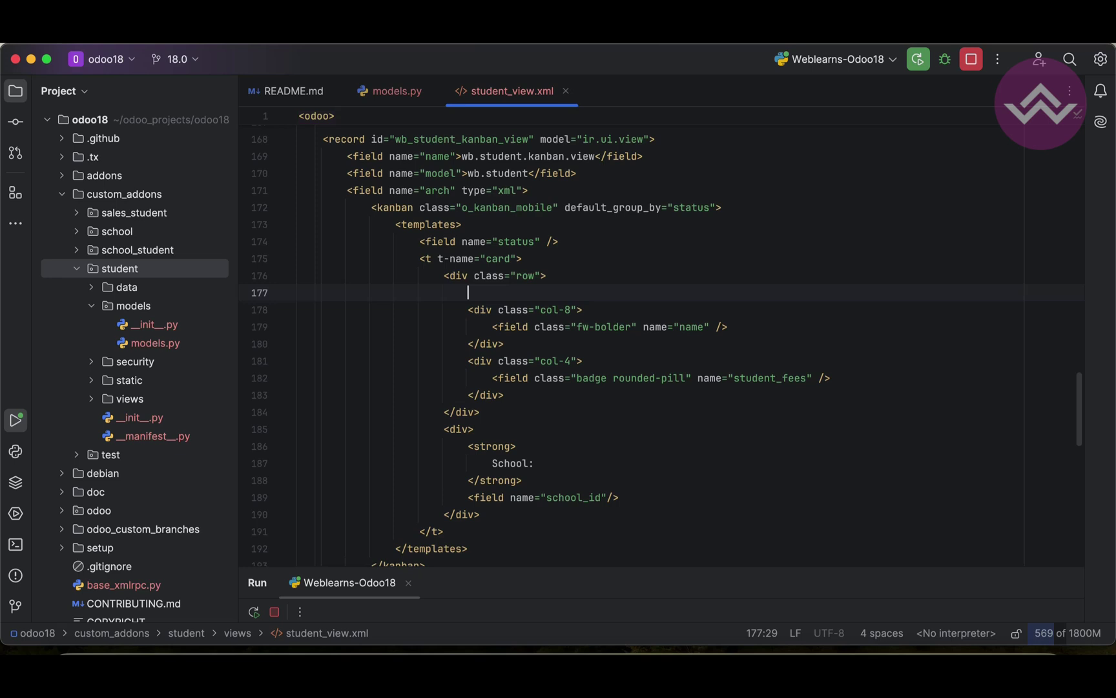
pyautogui.write('<div cla')
pyautogui.press('Return')
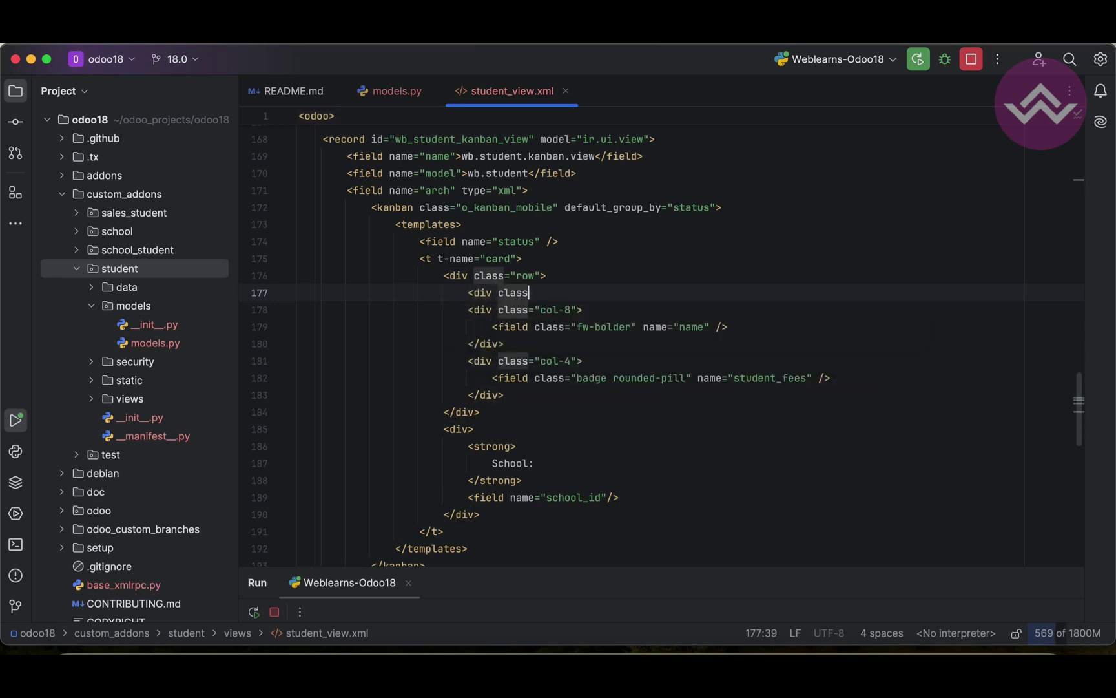
pyautogui.write('="col-')
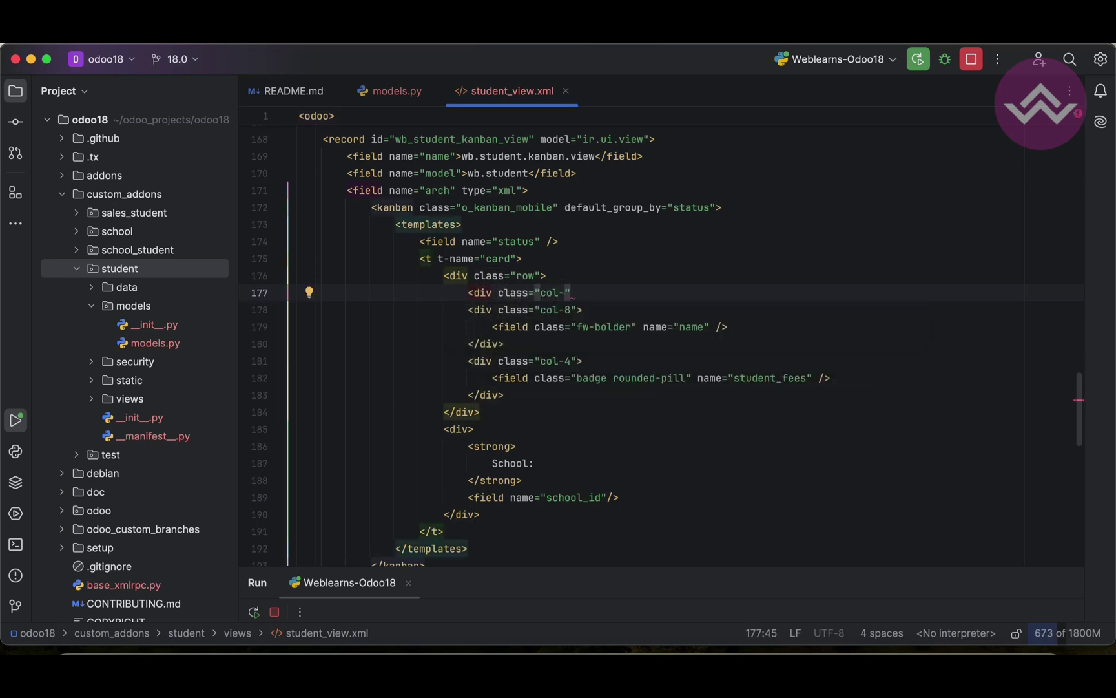
pyautogui.write('4')
# Narrow the name column from col-8 to col-4 and open a line inside the new column.
pyautogui.click(572, 360)
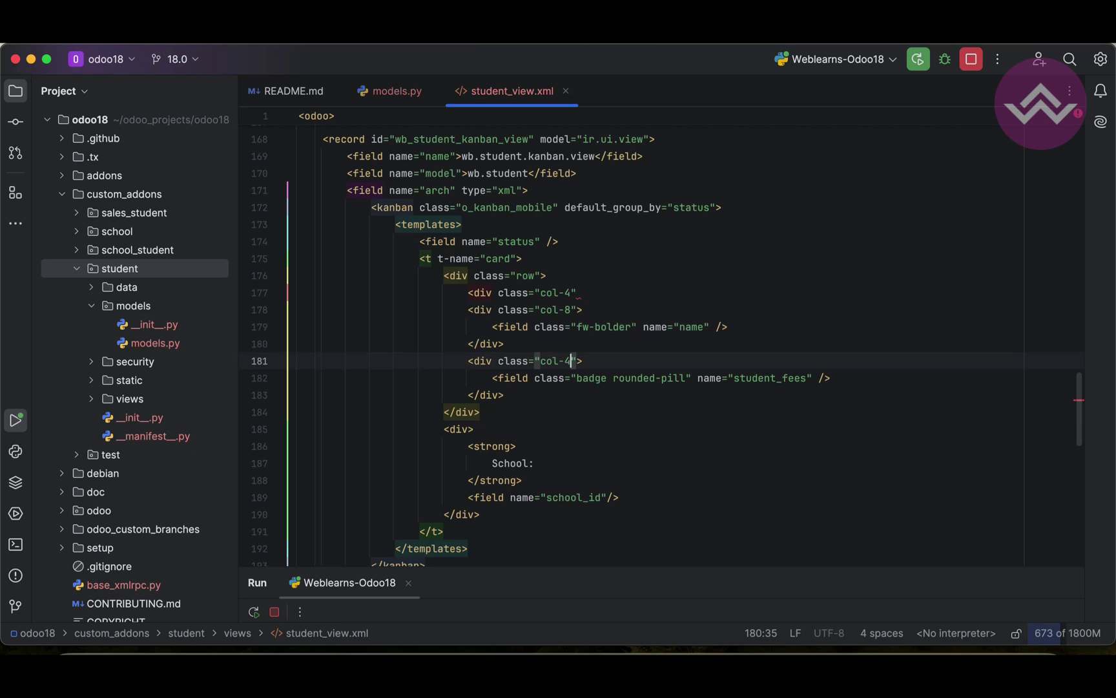
pyautogui.press('Up')
pyautogui.press('Up')
pyautogui.press('Up')
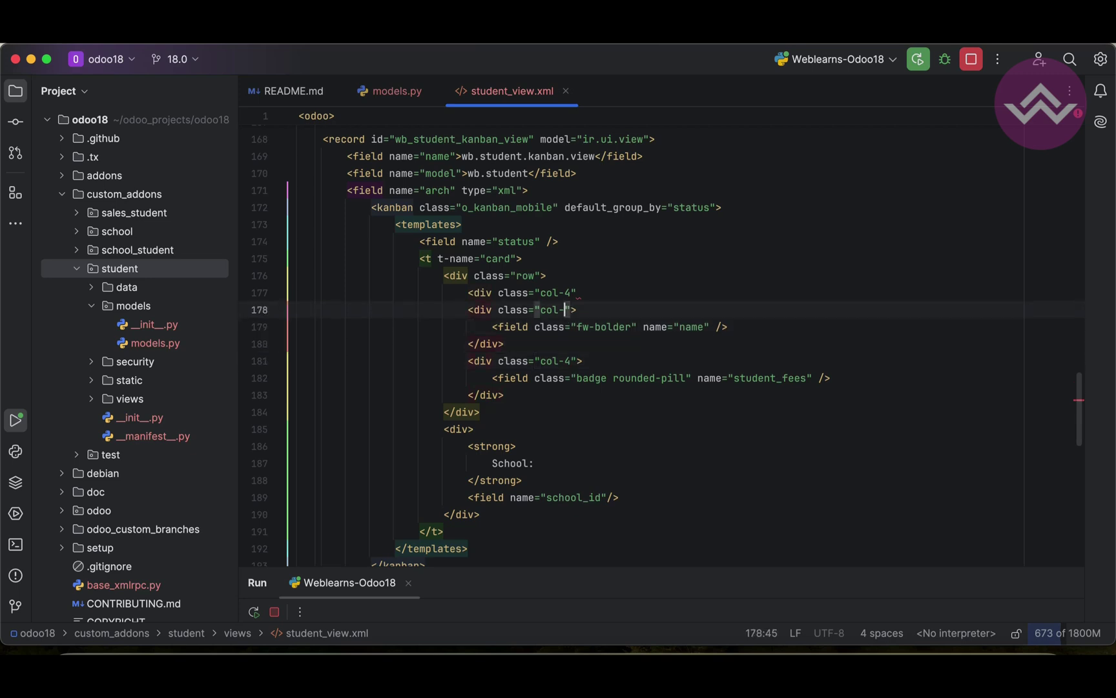
pyautogui.write('4')
pyautogui.press('Up')
pyautogui.press('End')
pyautogui.write('>')
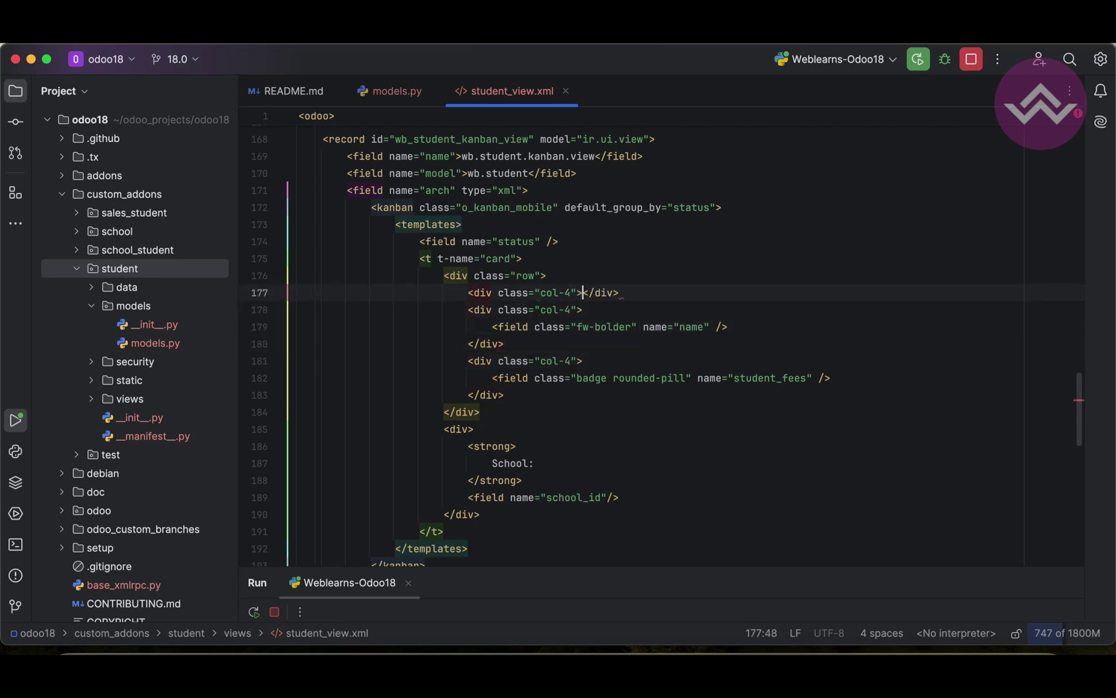
pyautogui.press('Return')
pyautogui.write('<')
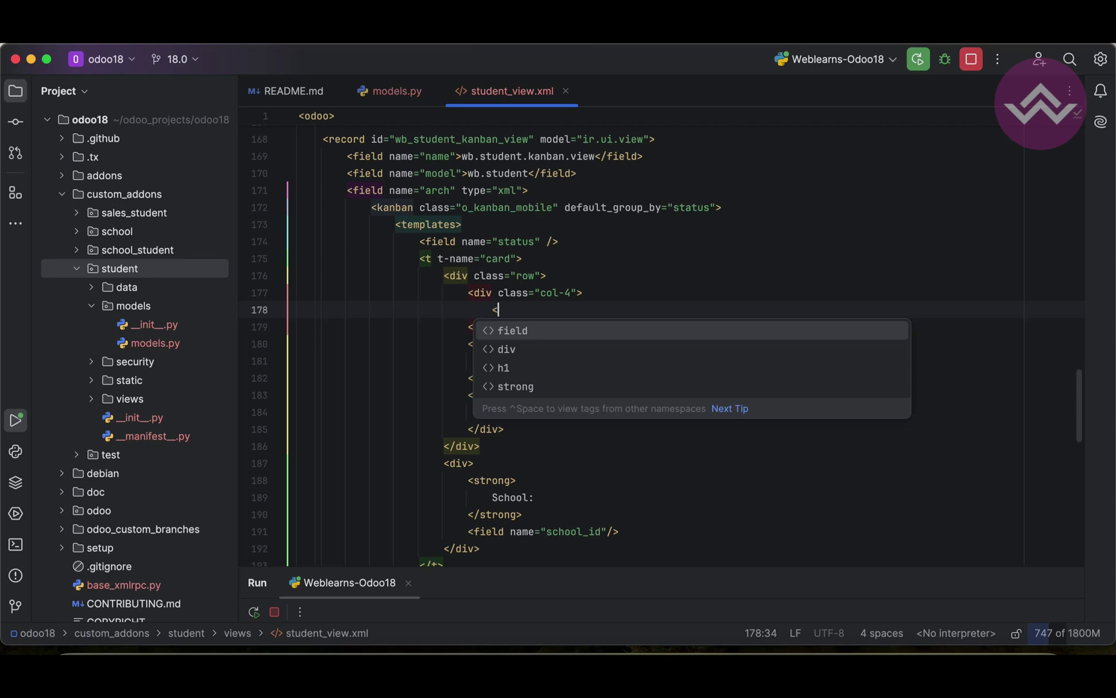
pyautogui.write('aside cla')
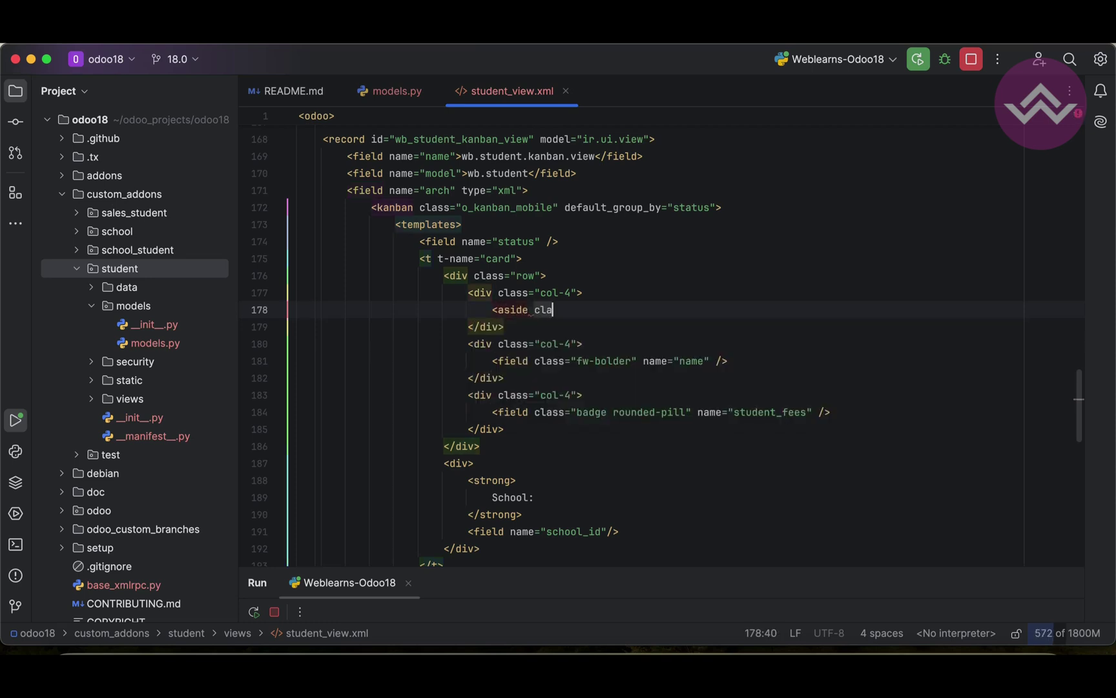
pyautogui.write(' ss=')
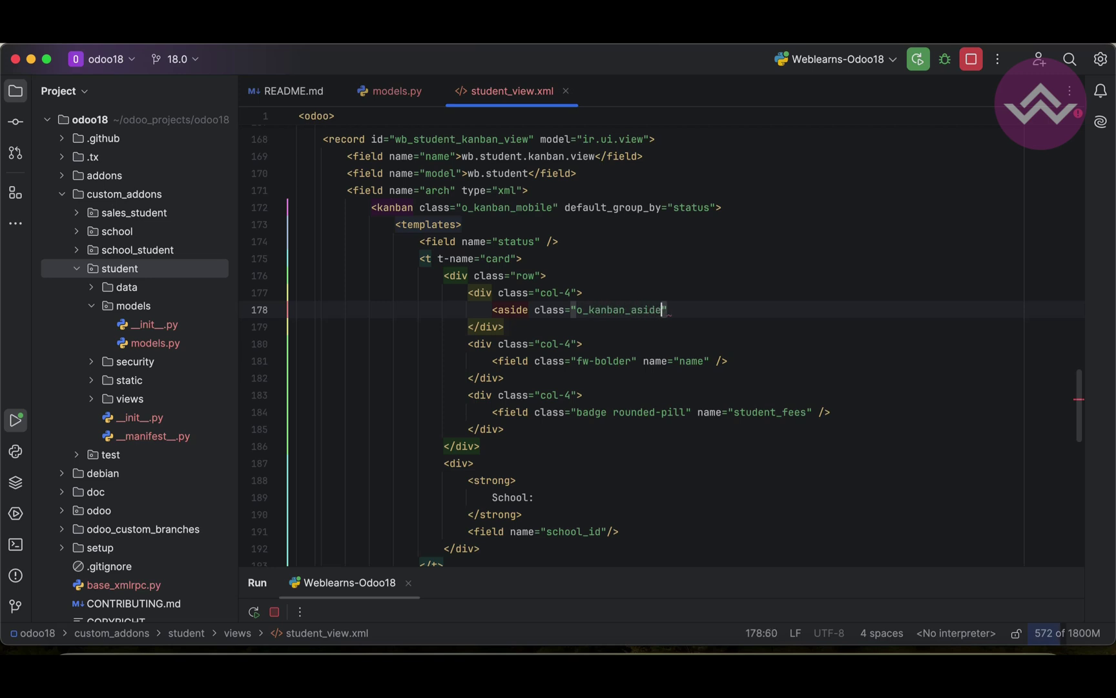
pyautogui.write('_f')
pyautogui.write('>')
# Close the o_kanban_aside_full aside and add an image-fill container inside it.
pyautogui.press('Return')
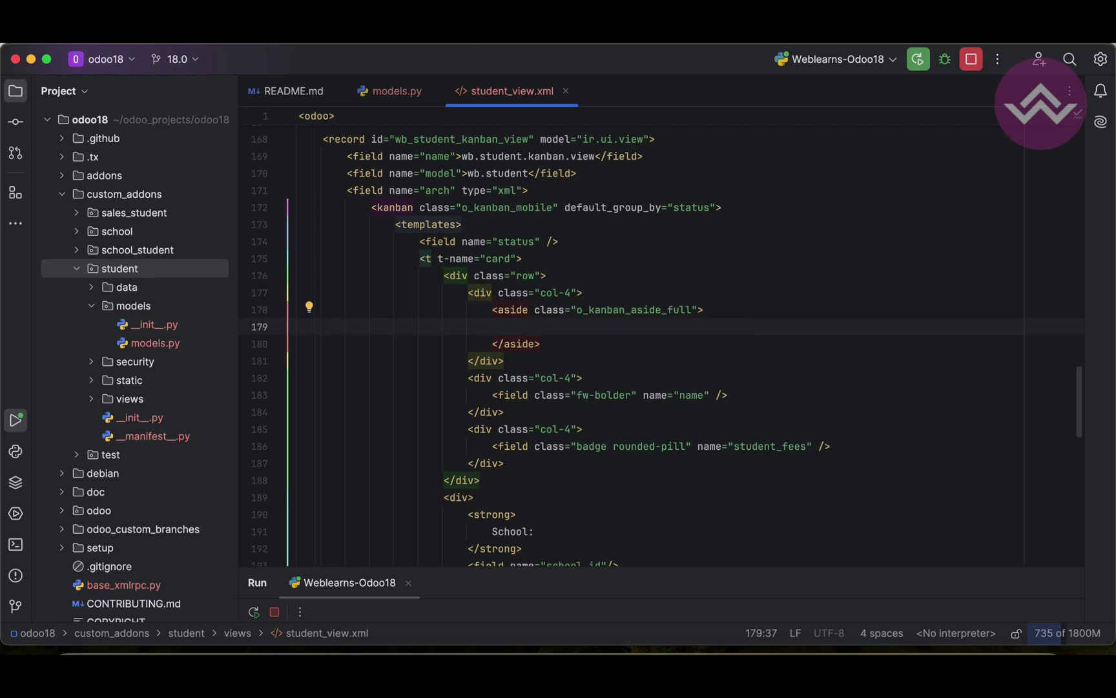
pyautogui.write('<div')
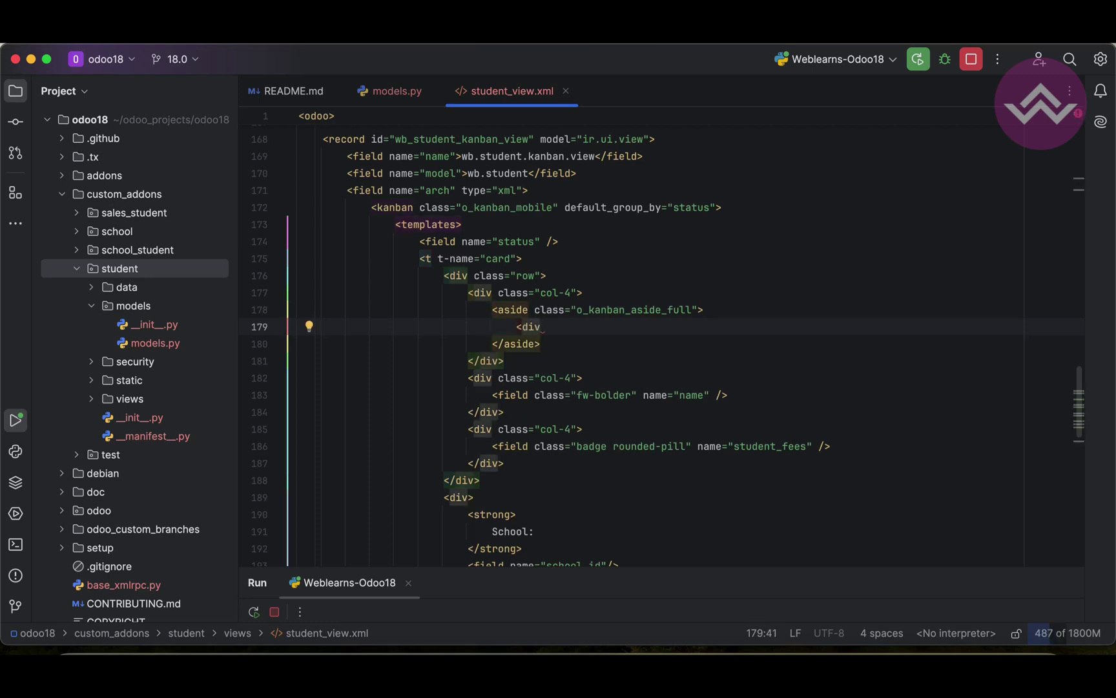
pyautogui.write(' class="o_kban')
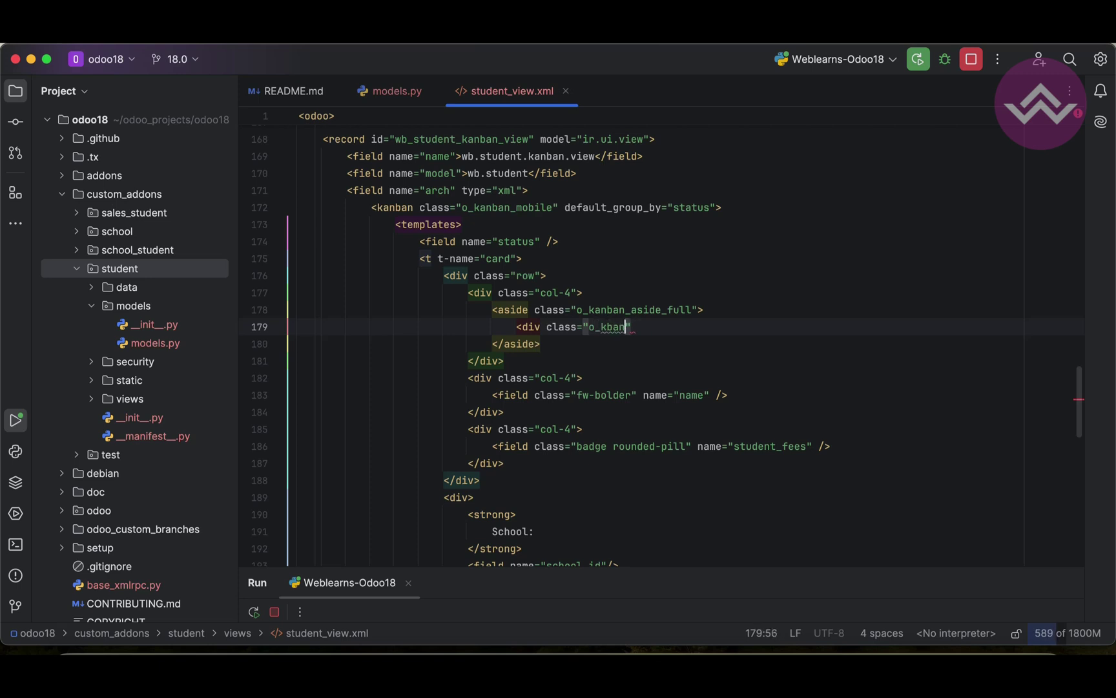
pyautogui.press('BackSpace')
pyautogui.press('BackSpace')
pyautogui.press('BackSpace')
pyautogui.write('an_i')
pyautogui.write('mage')
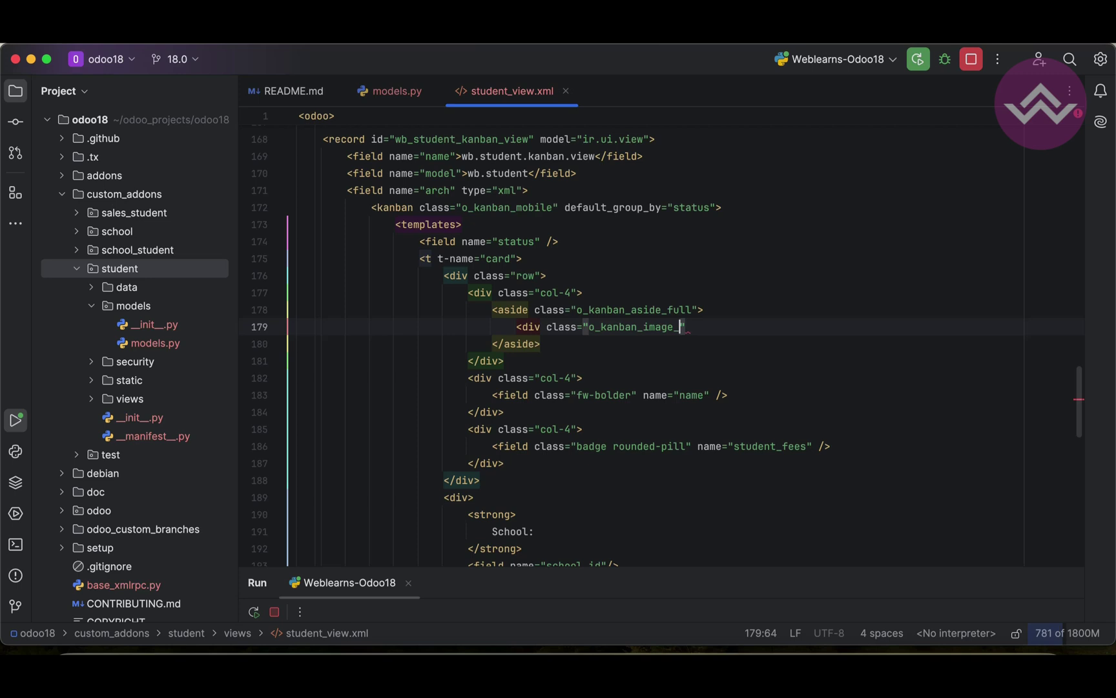
pyautogui.write('_fill')
pyautogui.write(' position')
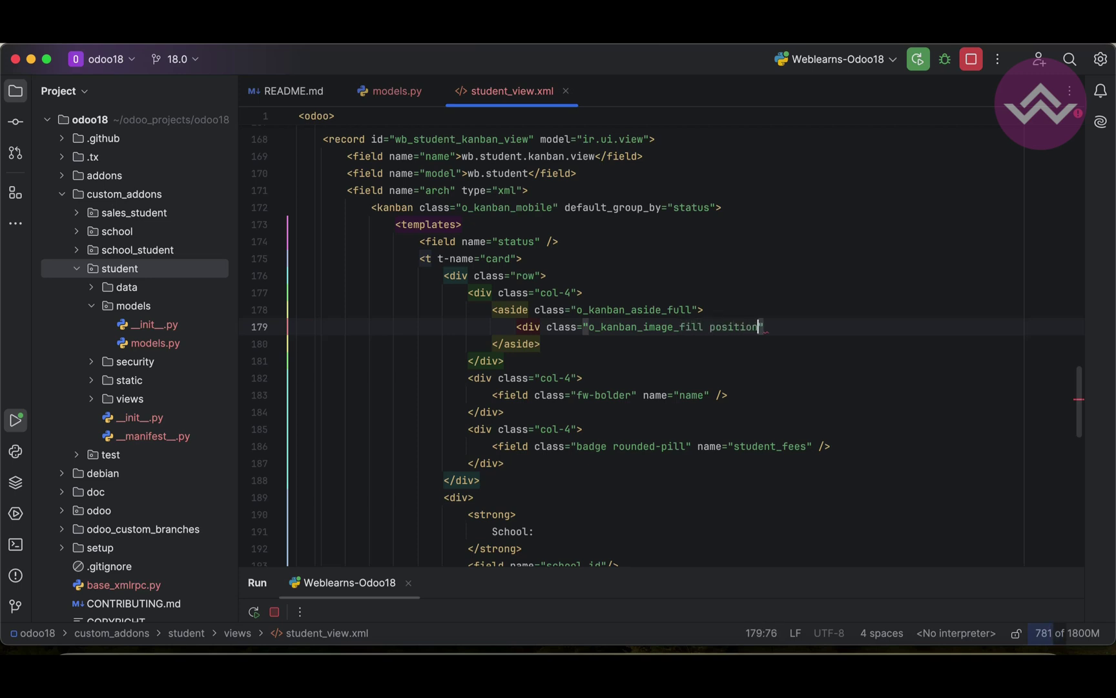
pyautogui.write('-relative ')
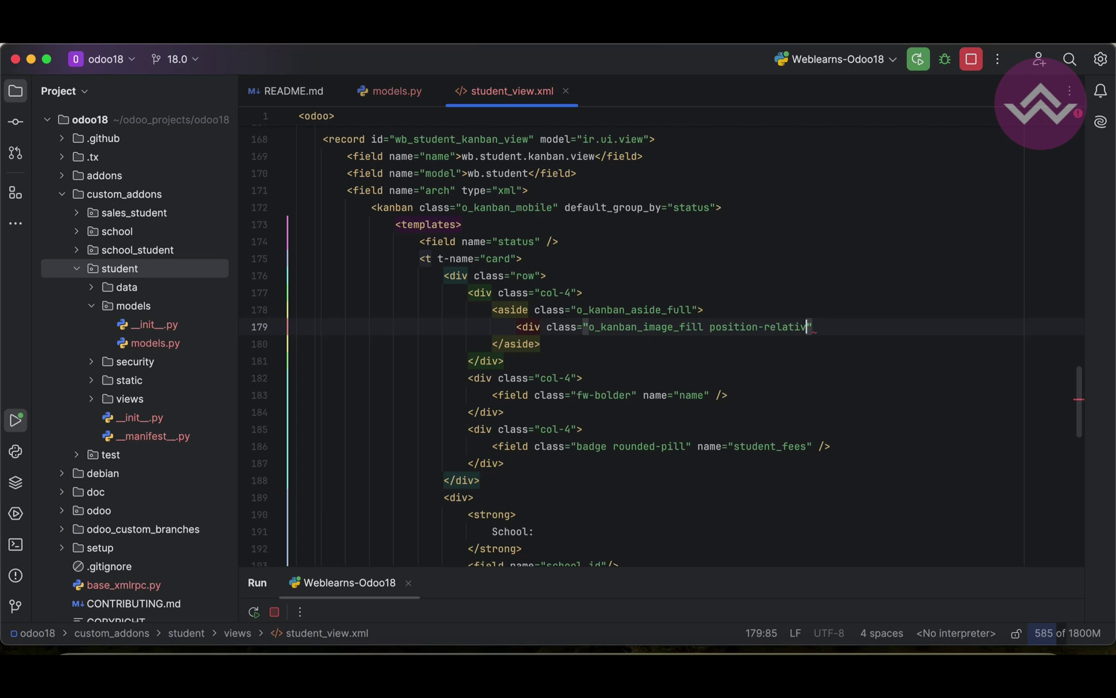
pyautogui.write('w-100"')
pyautogui.write('></div>')
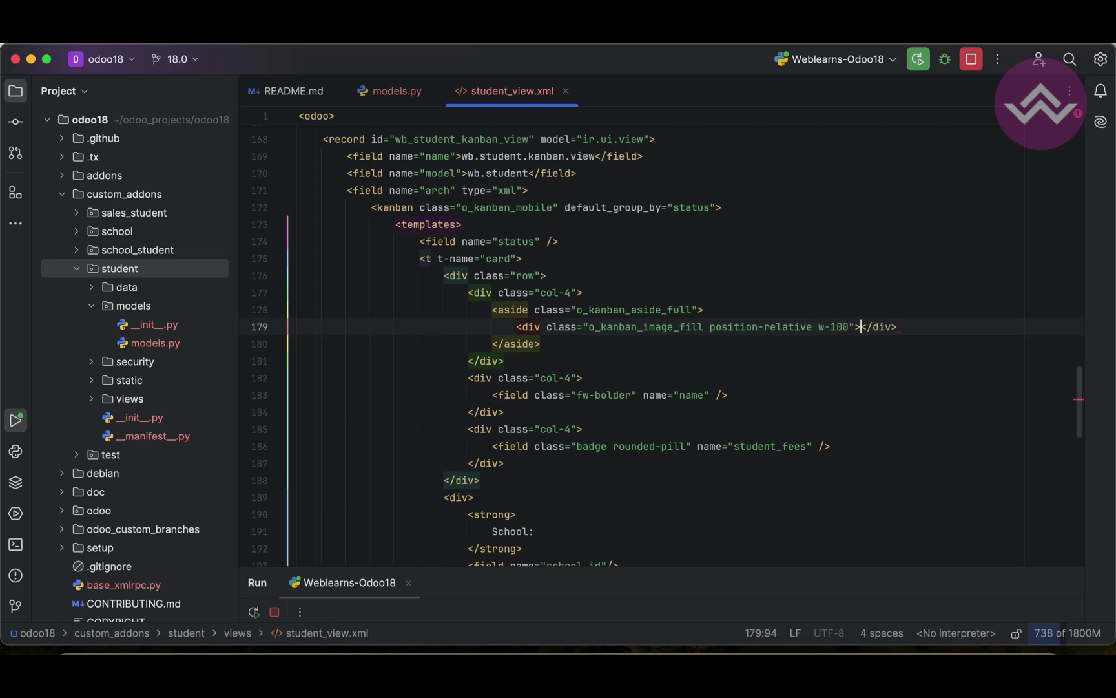
pyautogui.press('Return')
pyautogui.write('<f')
# Add <field name="student_image" class="h-100" widget="image"> inside the container.
pyautogui.press('Return')
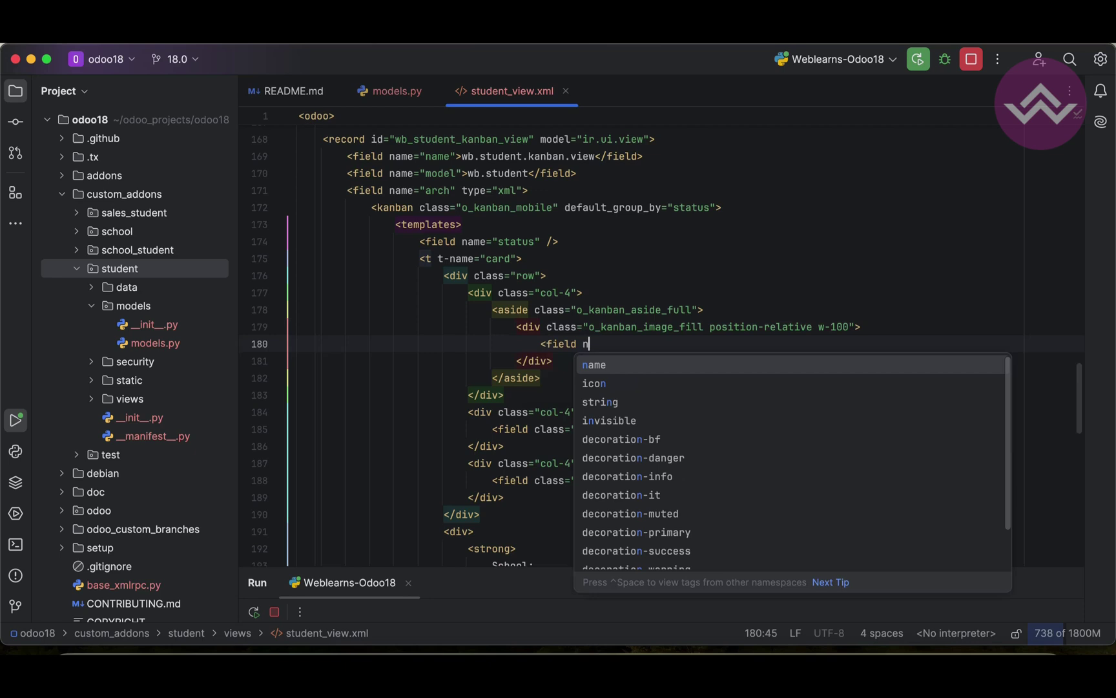
pyautogui.press('Return')
pyautogui.write('student')
pyautogui.write('_i')
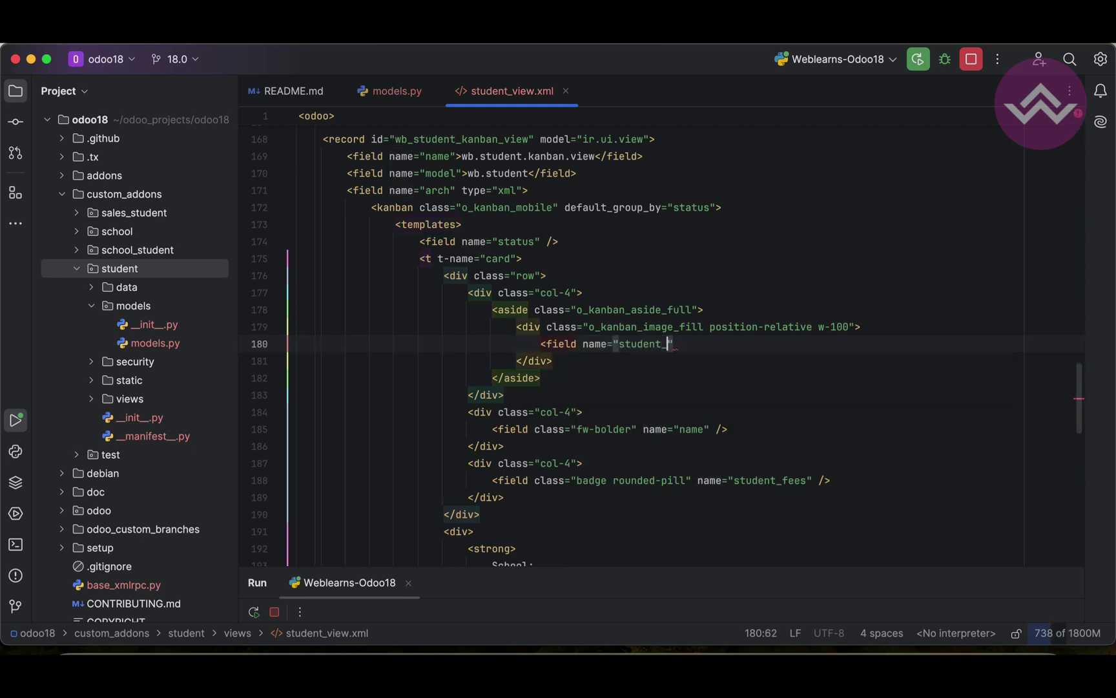
pyautogui.write('mage')
pyautogui.press('Right')
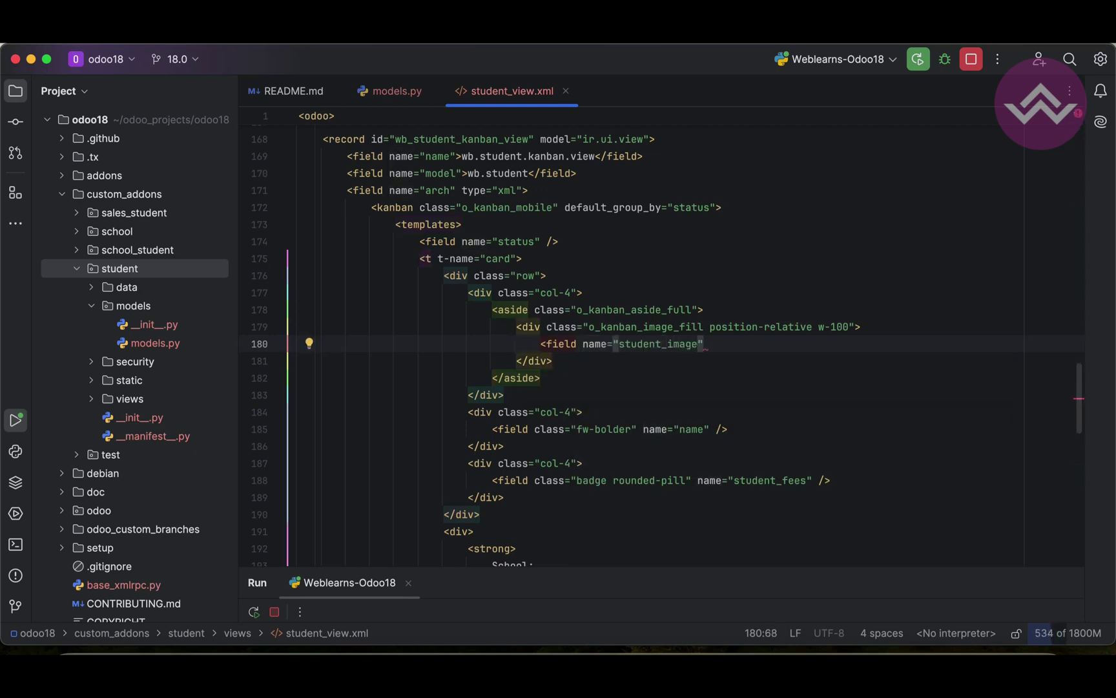
pyautogui.write('clas')
pyautogui.press('Return')
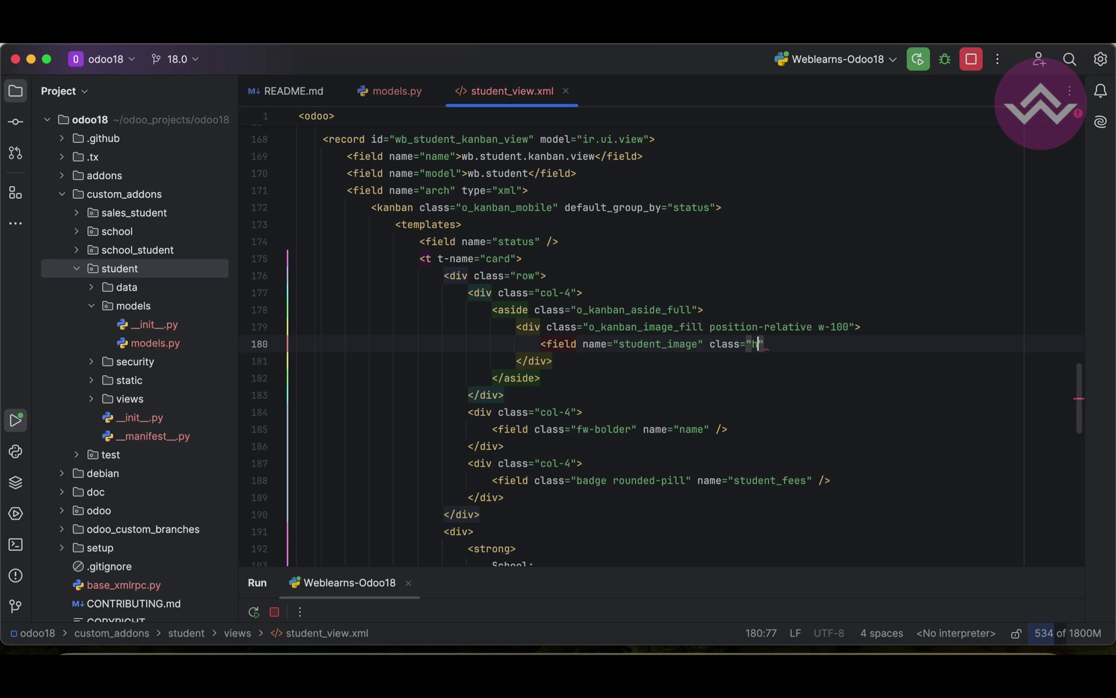
pyautogui.write('-100"')
pyautogui.write(' widght="')
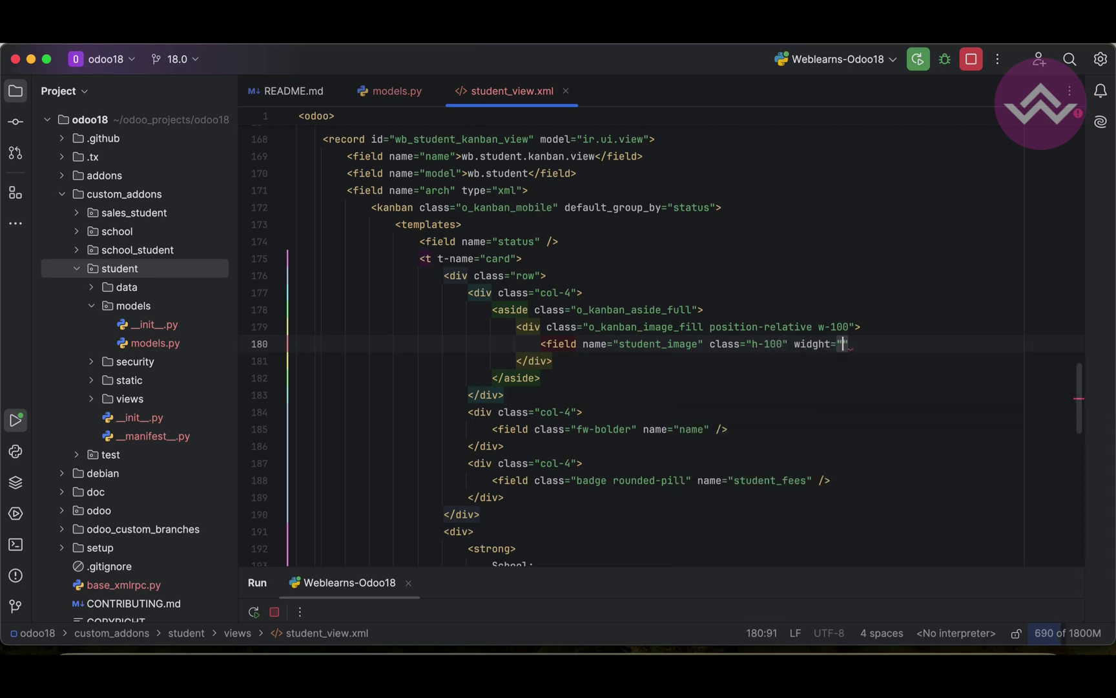
pyautogui.press('Left')
pyautogui.press('Left')
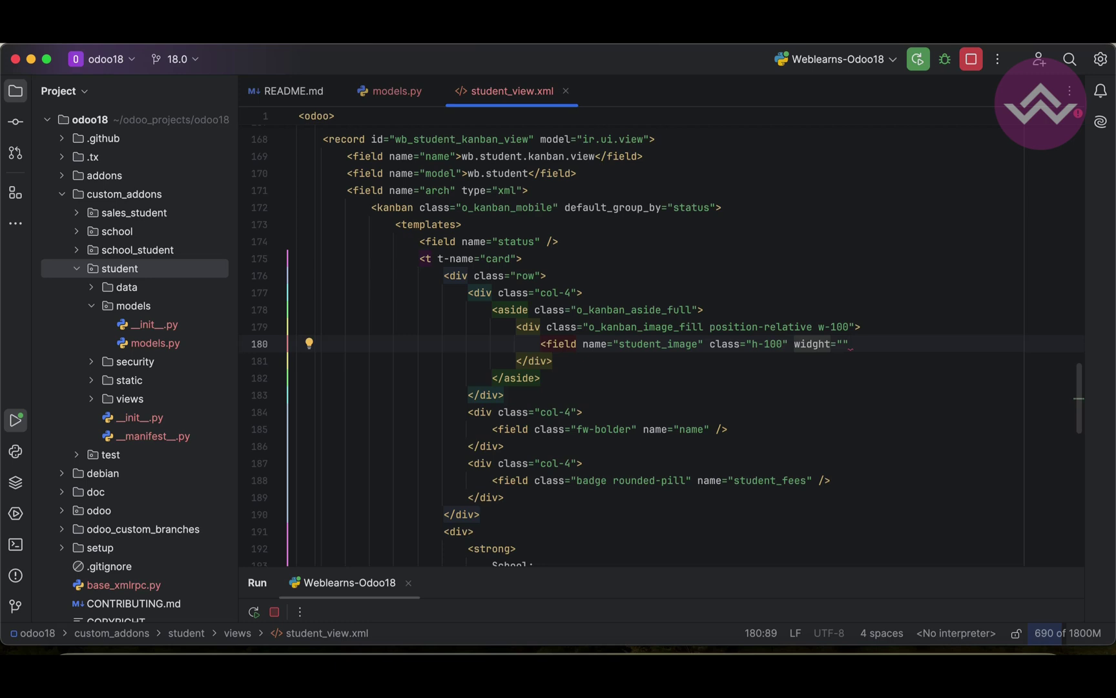
pyautogui.press('Delete')
pyautogui.press('Delete')
pyautogui.press('Delete')
pyautogui.press('BackSpace')
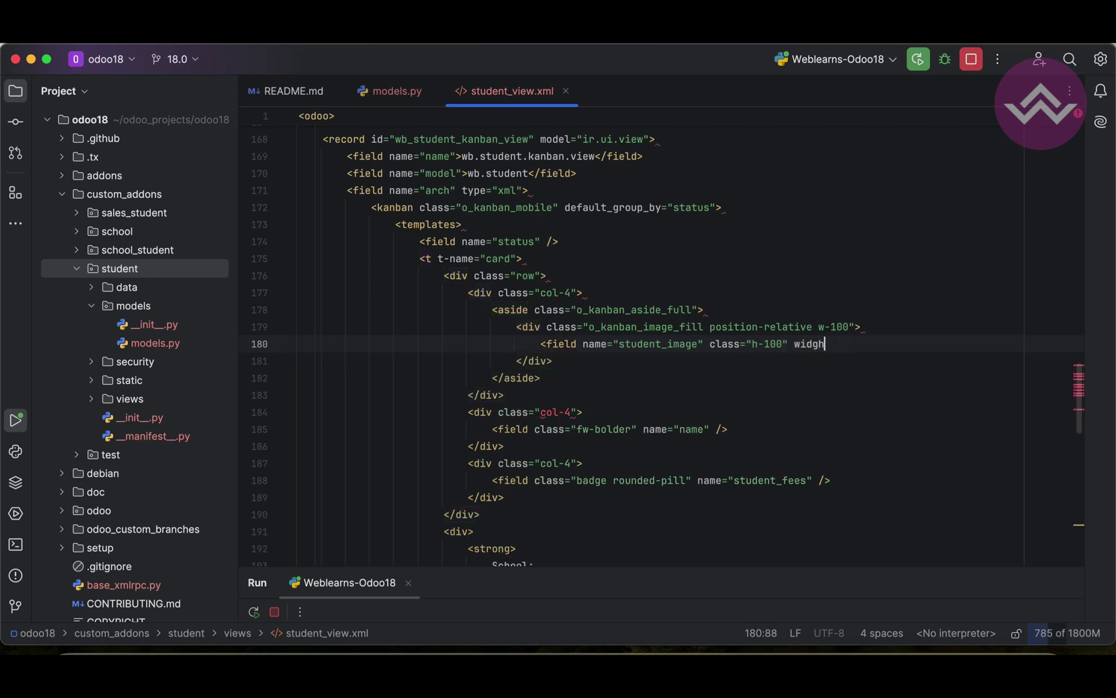
pyautogui.write('d')
pyautogui.press('Return')
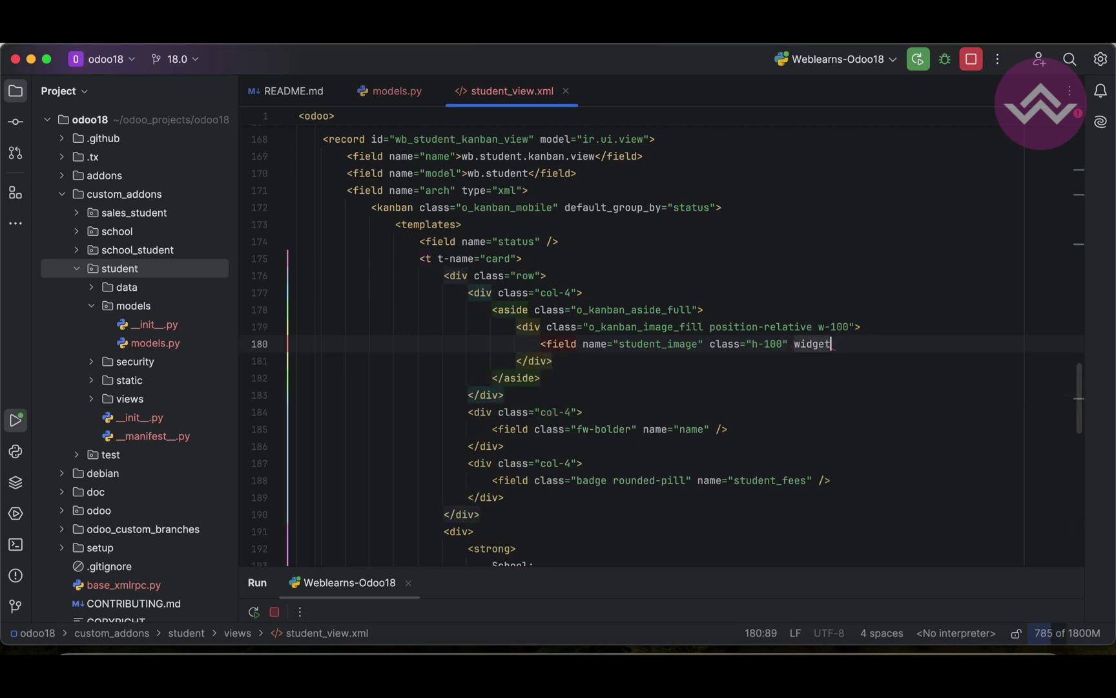
pyautogui.write('="image')
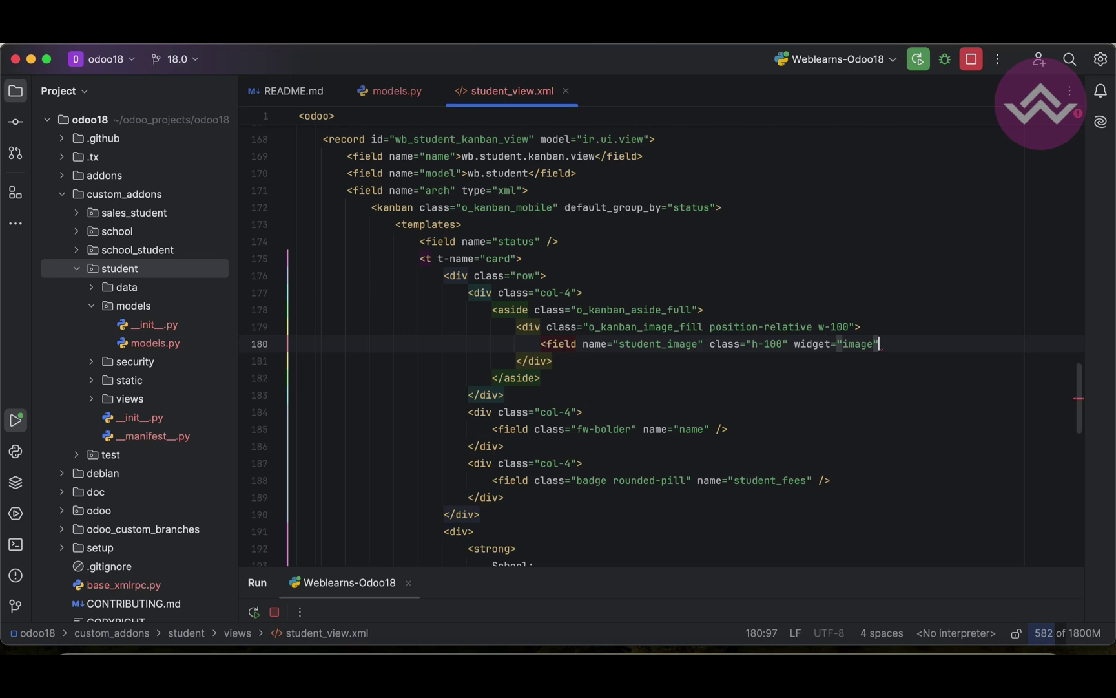
# Give the image field options with img_class object-fit-cover.
pyautogui.press('Right')
pyautogui.write('option="{')
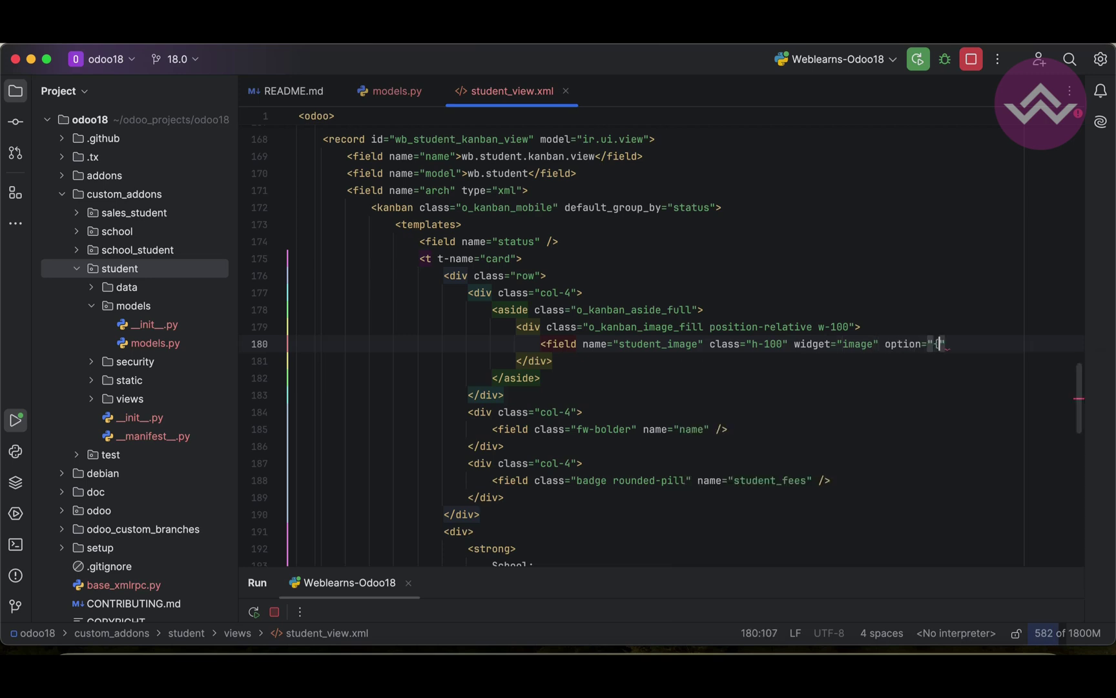
pyautogui.press('Left')
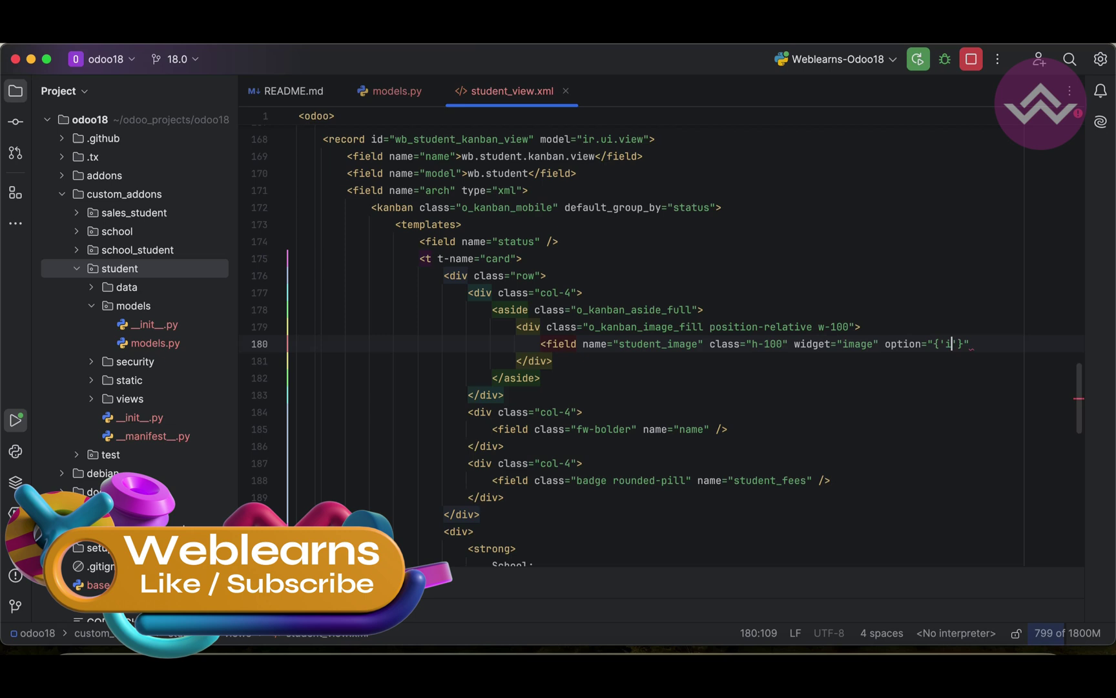
pyautogui.write("img_class'")
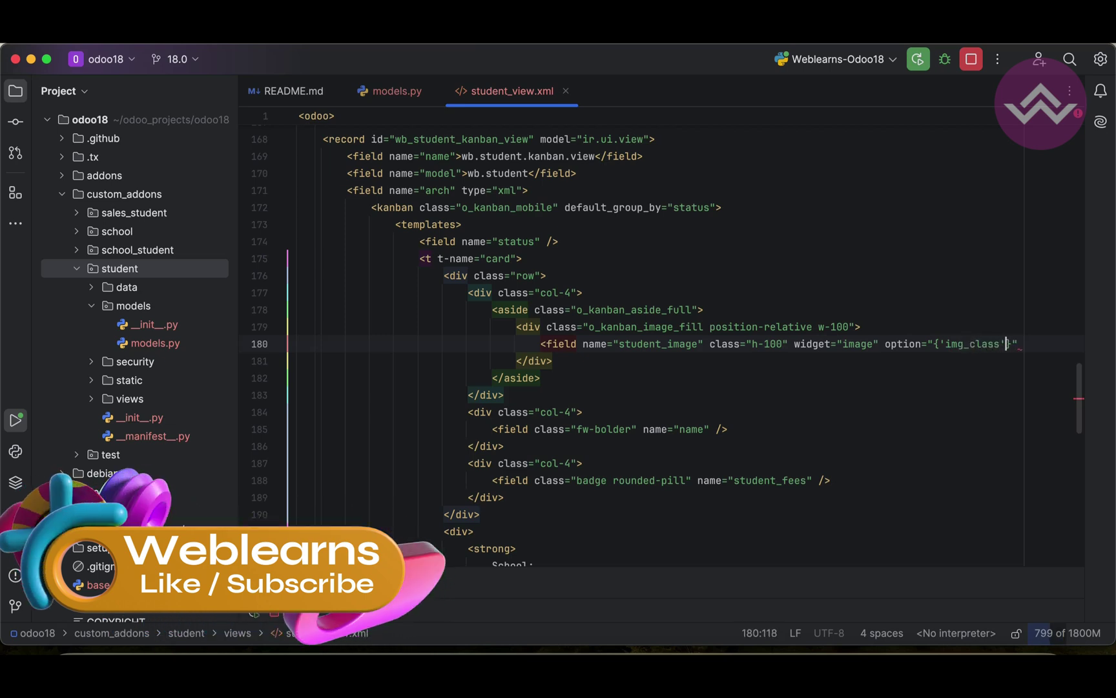
pyautogui.write(":'")
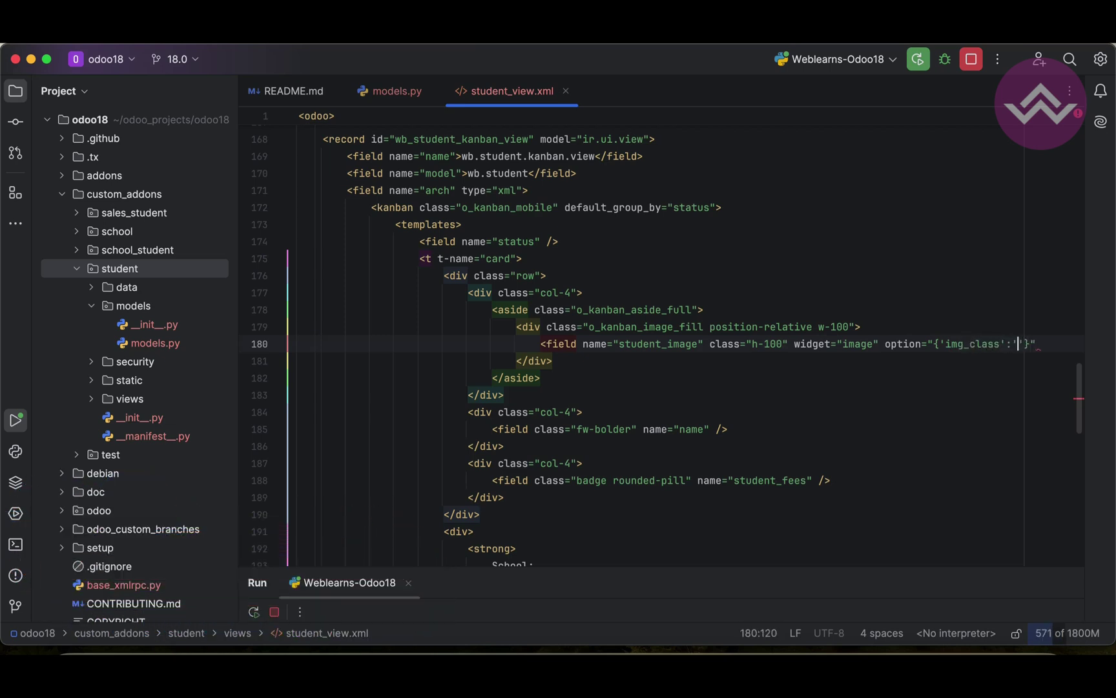
pyautogui.write('boje')
pyautogui.write('object-')
pyautogui.write('fit-cover')
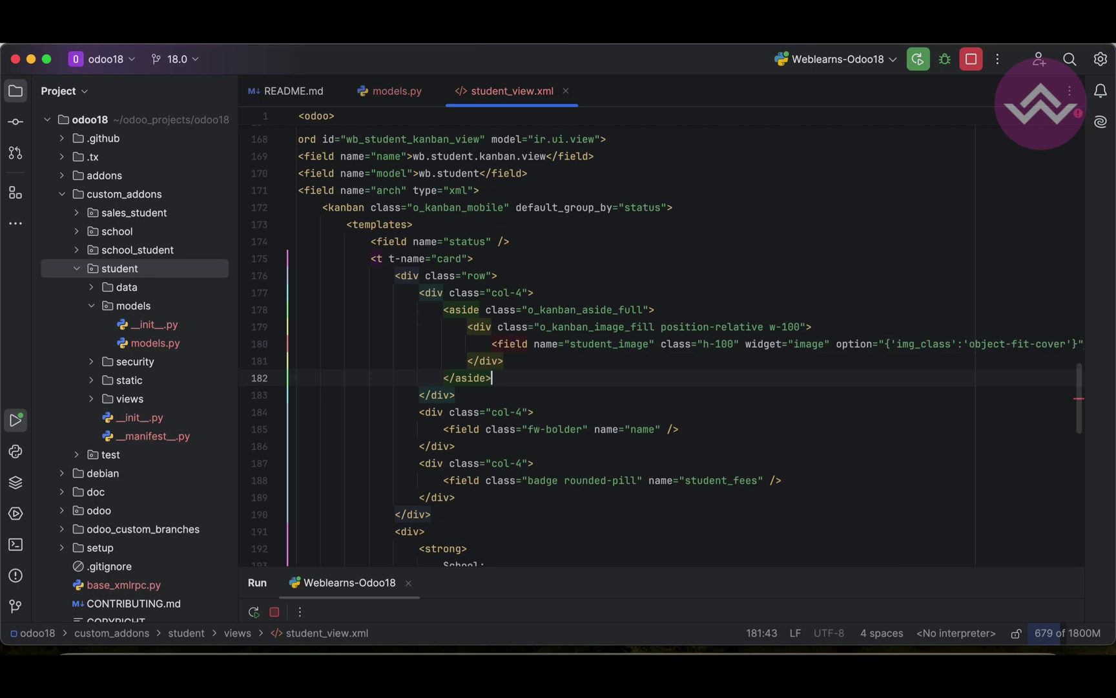
pyautogui.press('Down')
pyautogui.press('Up')
pyautogui.press('Home')
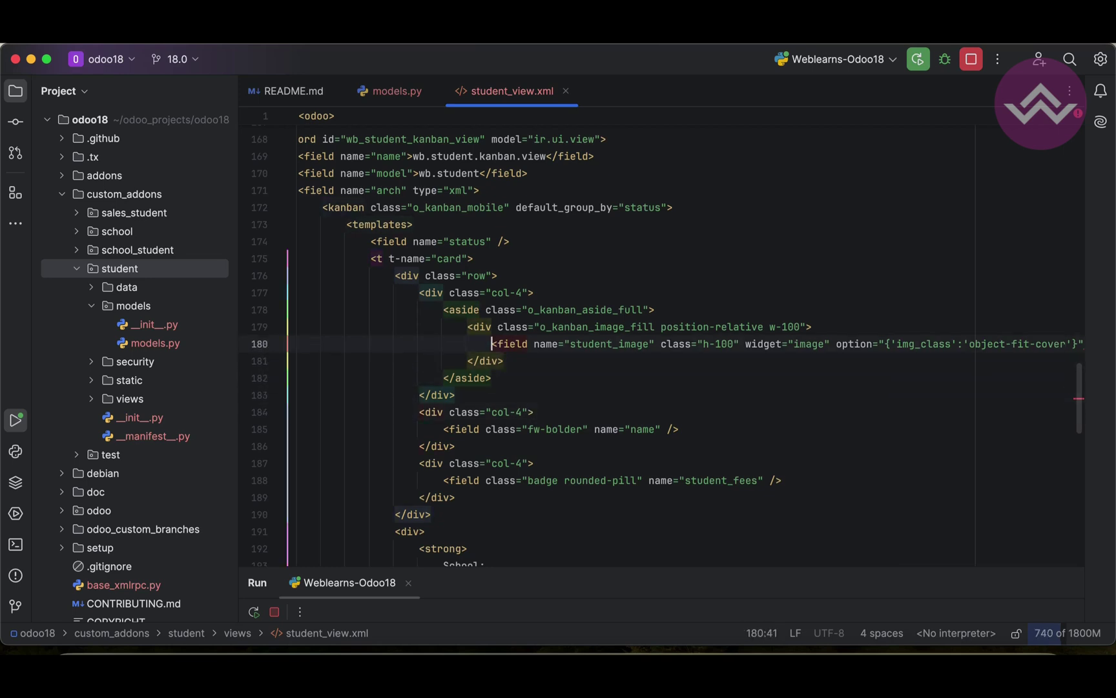
pyautogui.hotkey('alt', 'shift', 'Right')
pyautogui.hotkey('alt', 'shift', 'Right')
pyautogui.hotkey('alt', 'shift', 'Right')
pyautogui.hotkey('alt', 'shift', 'Right')
pyautogui.hotkey('alt', 'shift', 'Right')
pyautogui.hotkey('alt', 'shift', 'Right')
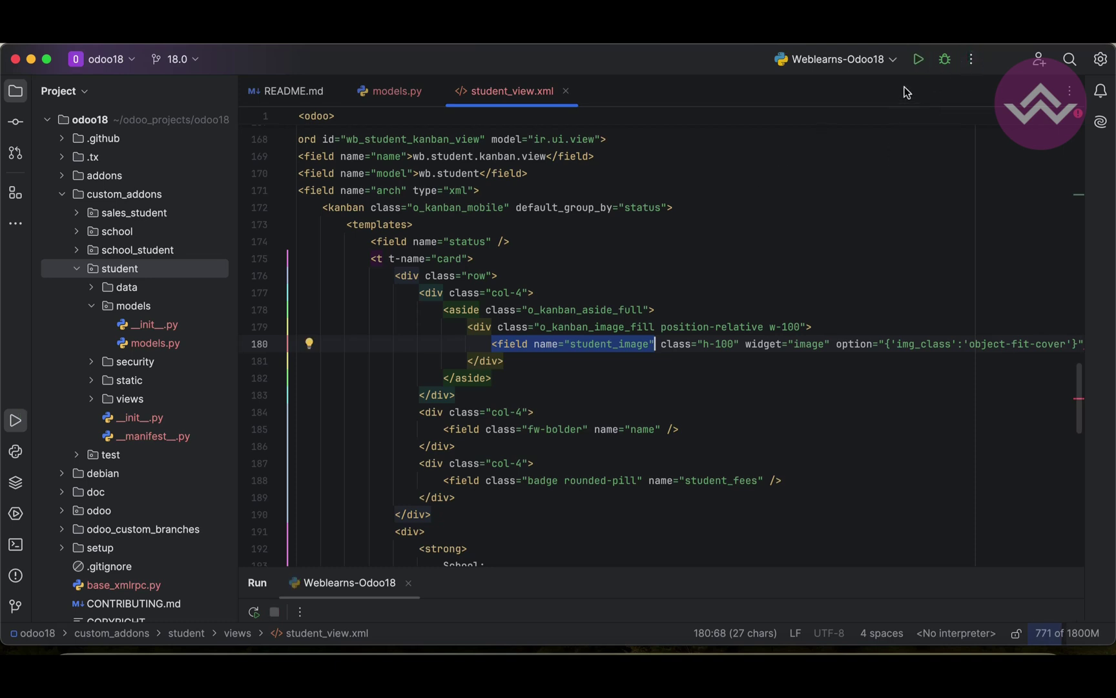
# Restart the Odoo server and reload the student kanban, which shows an Internal Server Error.
pyautogui.click(918, 60)
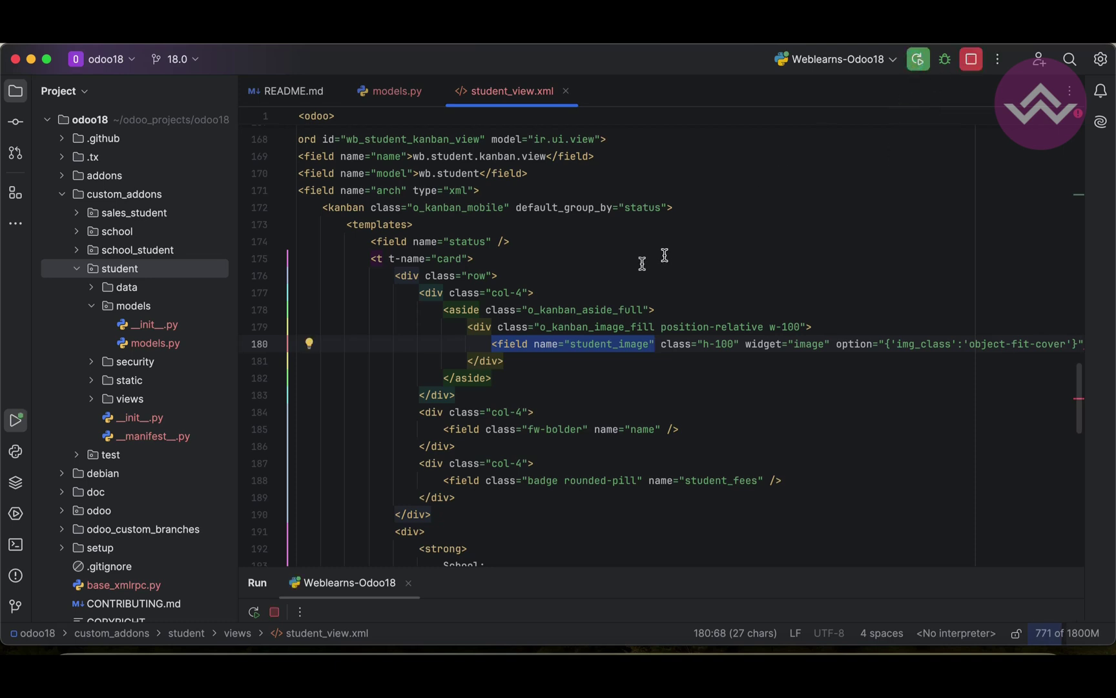
pyautogui.click(250, 643)
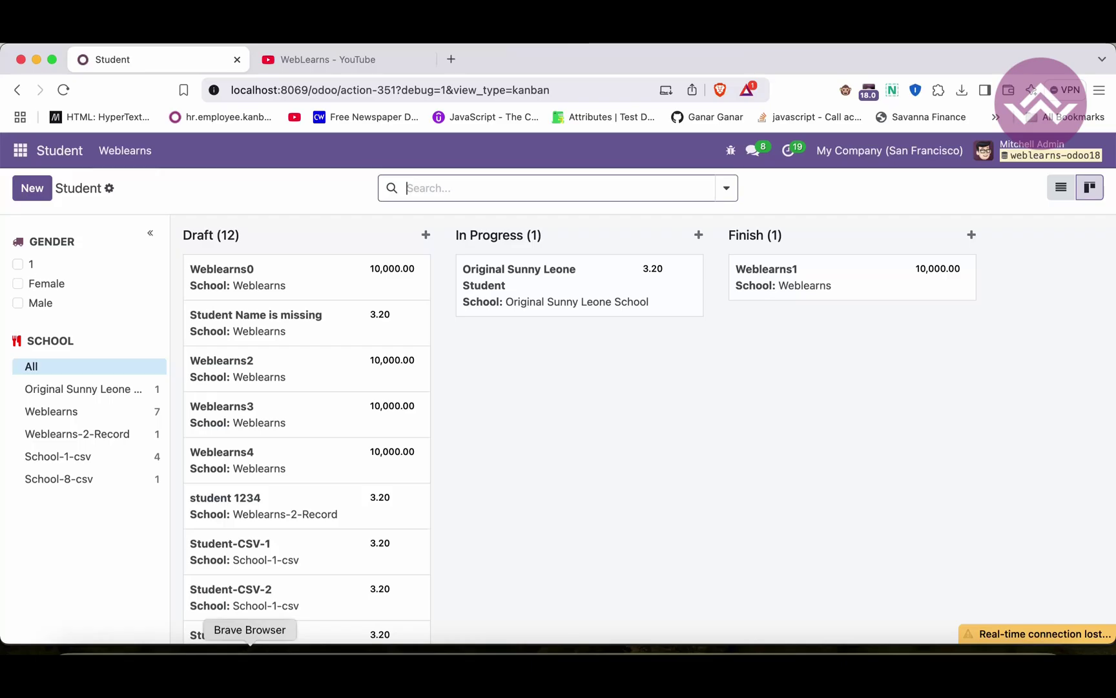
pyautogui.click(63, 90)
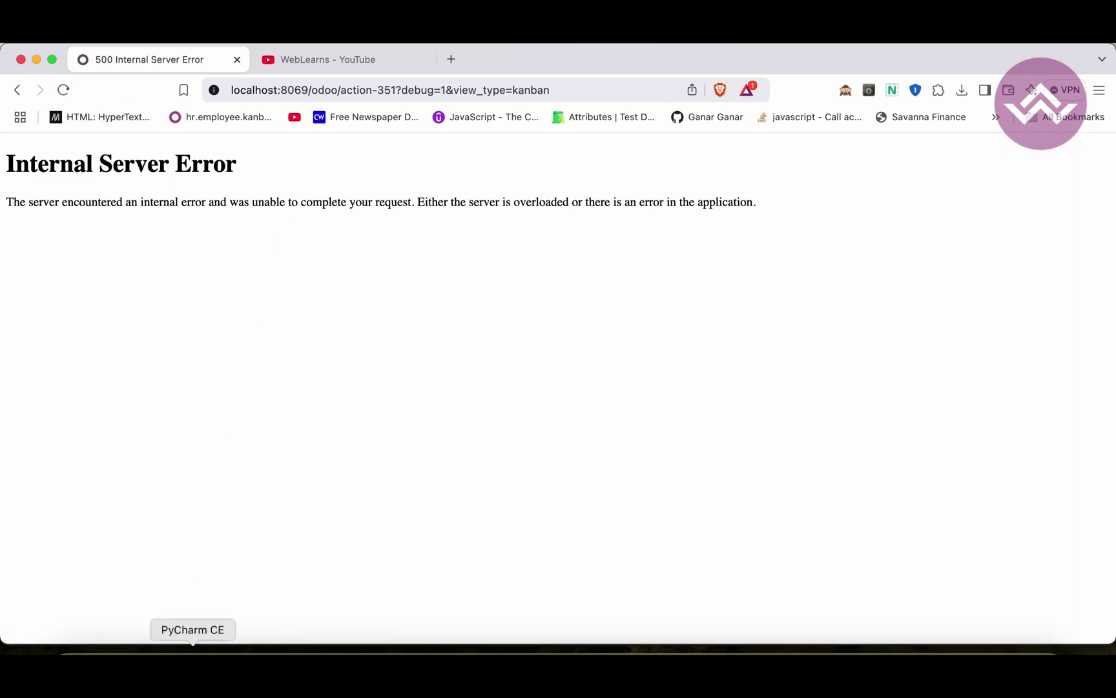
pyautogui.click(194, 663)
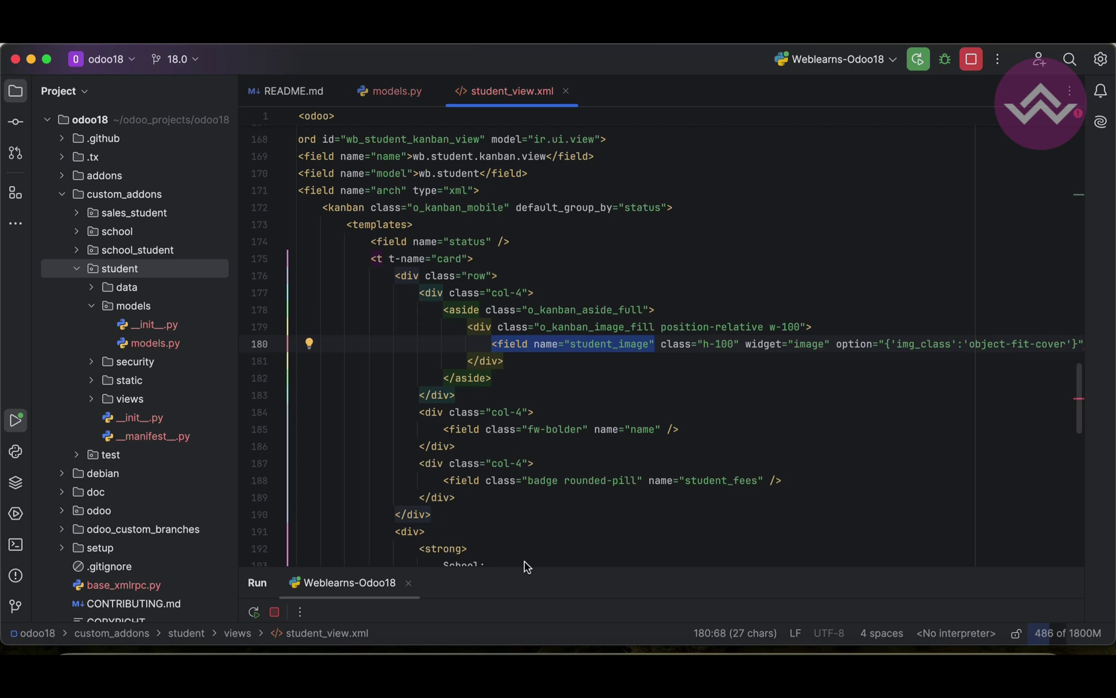
# Close the student_image field tag with ' />', restart the server, and reload the student kanban.
pyautogui.moveTo(523, 572)
pyautogui.moveTo(511, 573)
pyautogui.mouseDown()
pyautogui.moveTo(526, 413)
pyautogui.moveTo(526, 506)
pyautogui.mouseUp()
pyautogui.hscroll(5, 682, 383)
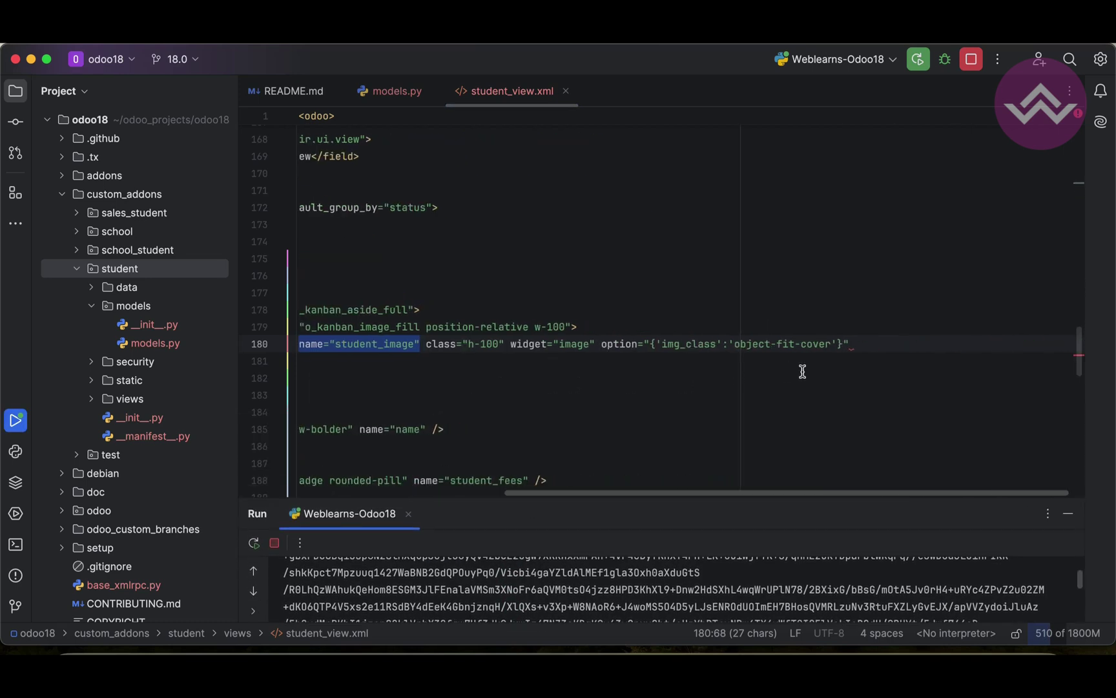
pyautogui.click(856, 343)
pyautogui.write('/>')
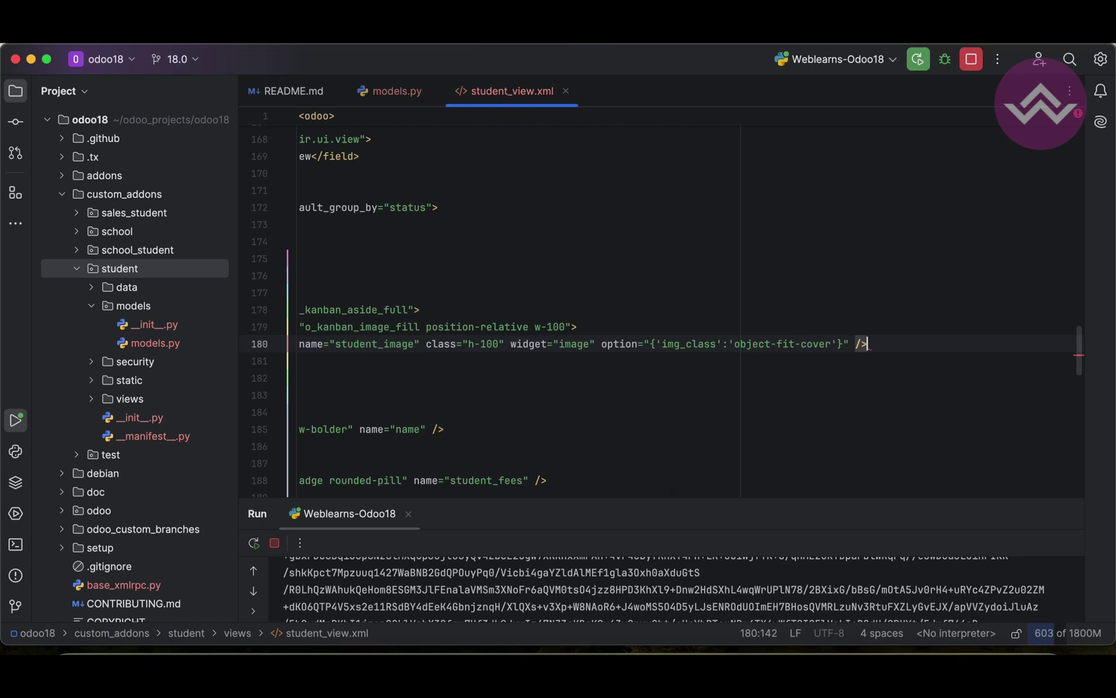
pyautogui.hscroll(-5, 645, 335)
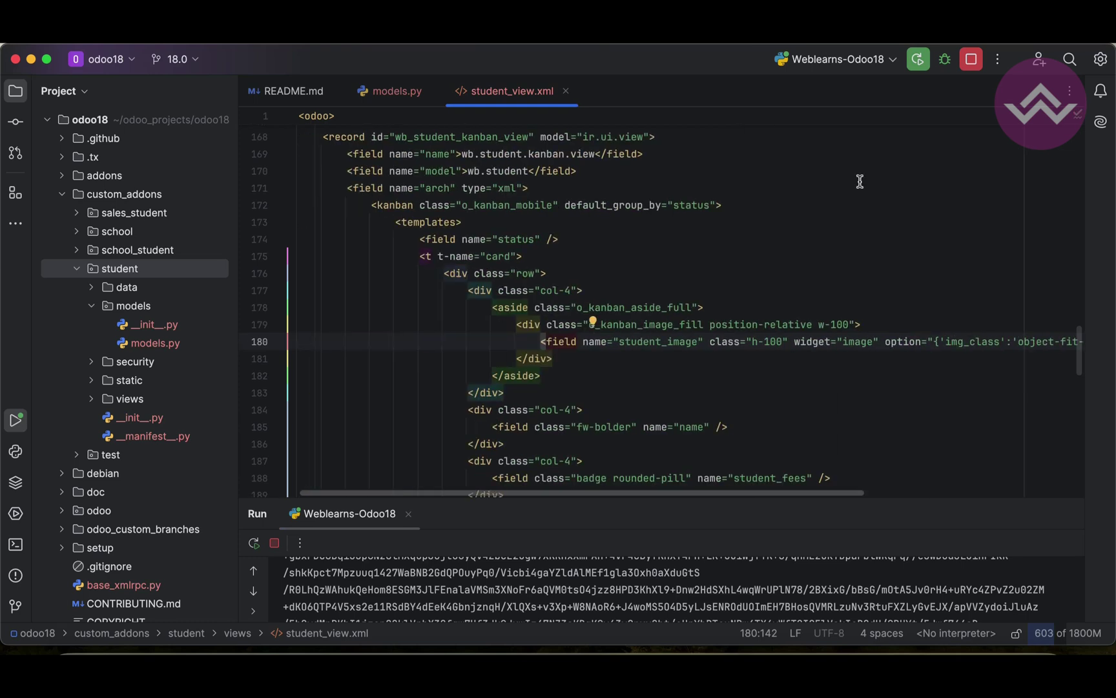
pyautogui.click(966, 67)
pyautogui.click(917, 58)
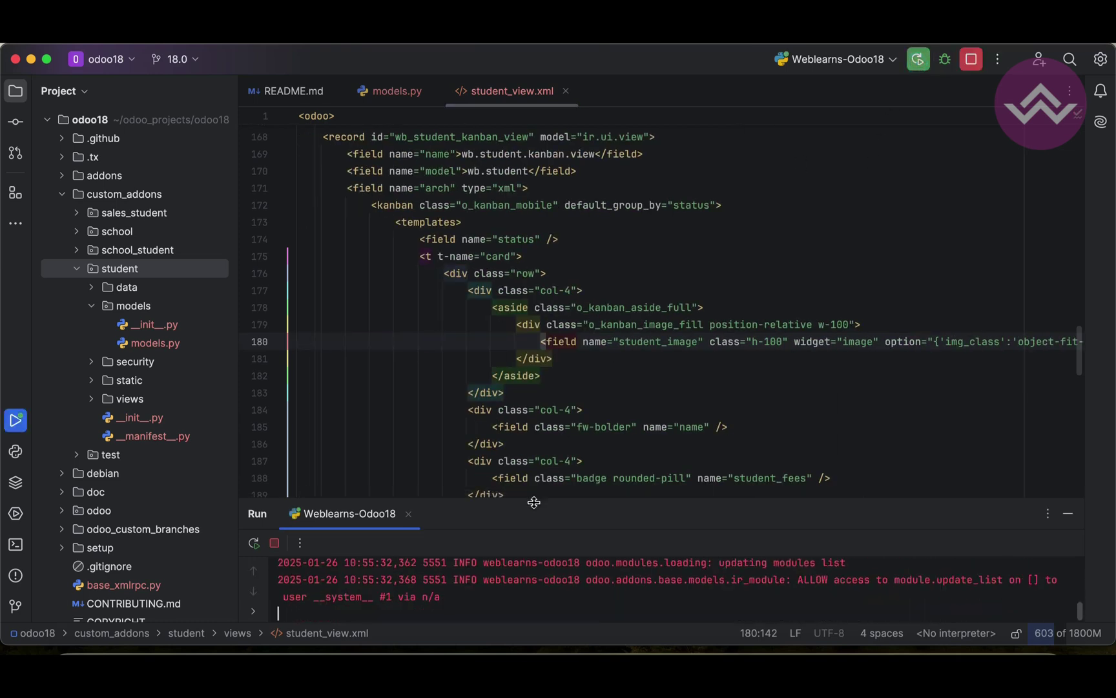
pyautogui.moveTo(534, 502); pyautogui.dragTo(535, 586)
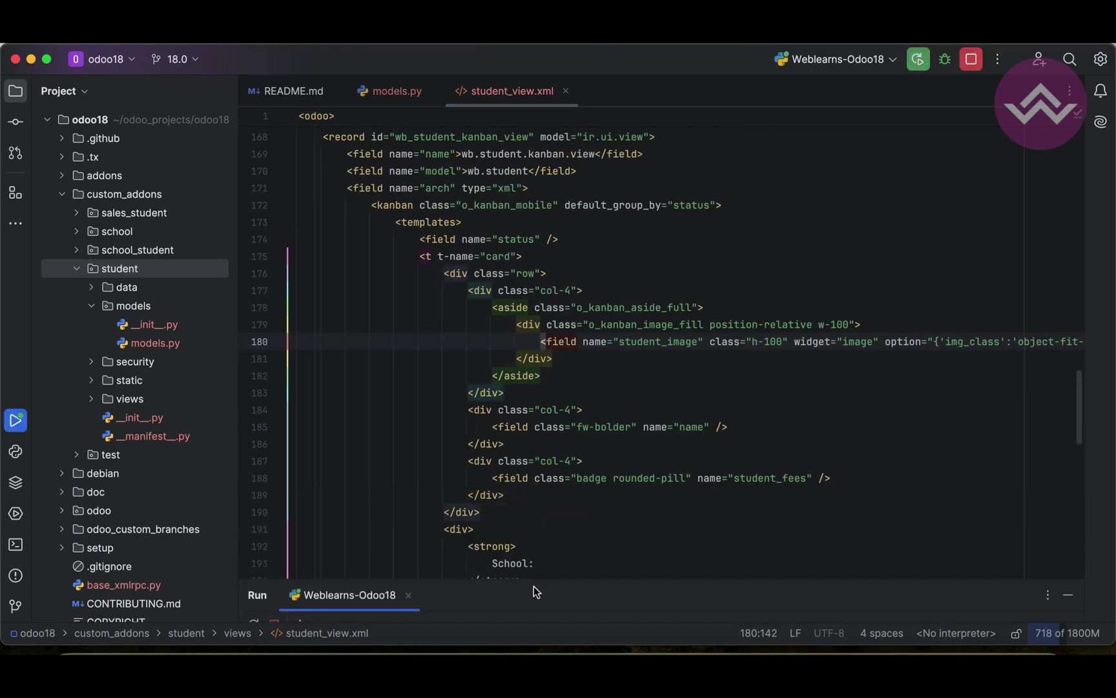
pyautogui.click(250, 652)
pyautogui.click(64, 91)
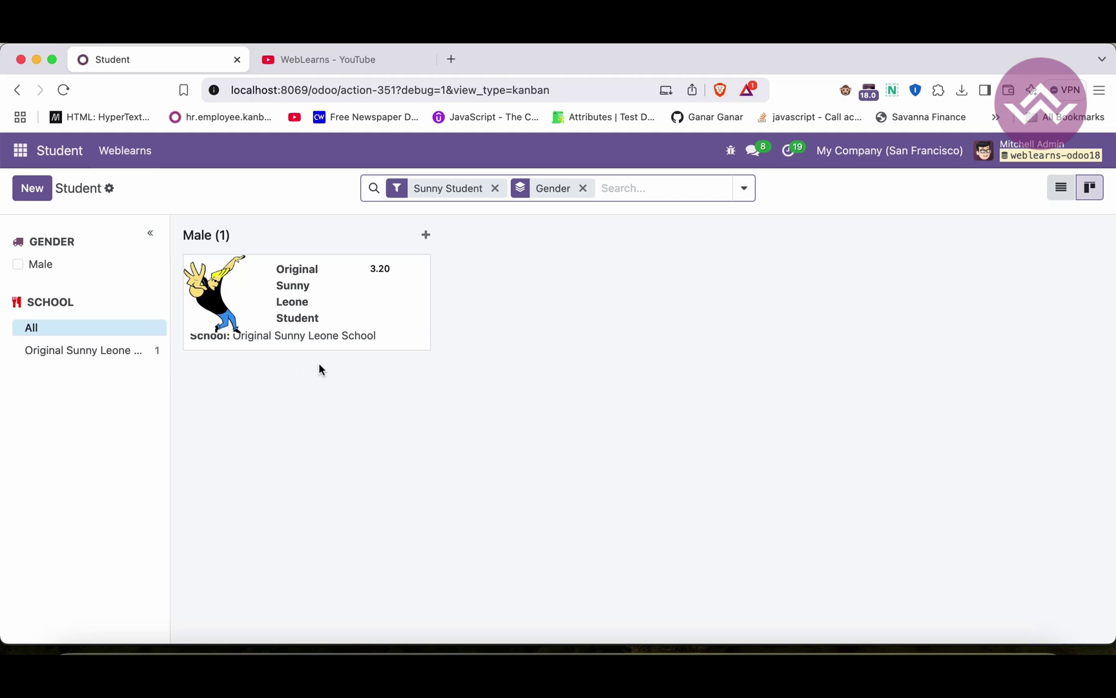
# Remove the Gender grouping so all student picture cards appear by stage.
pyautogui.click(583, 188)
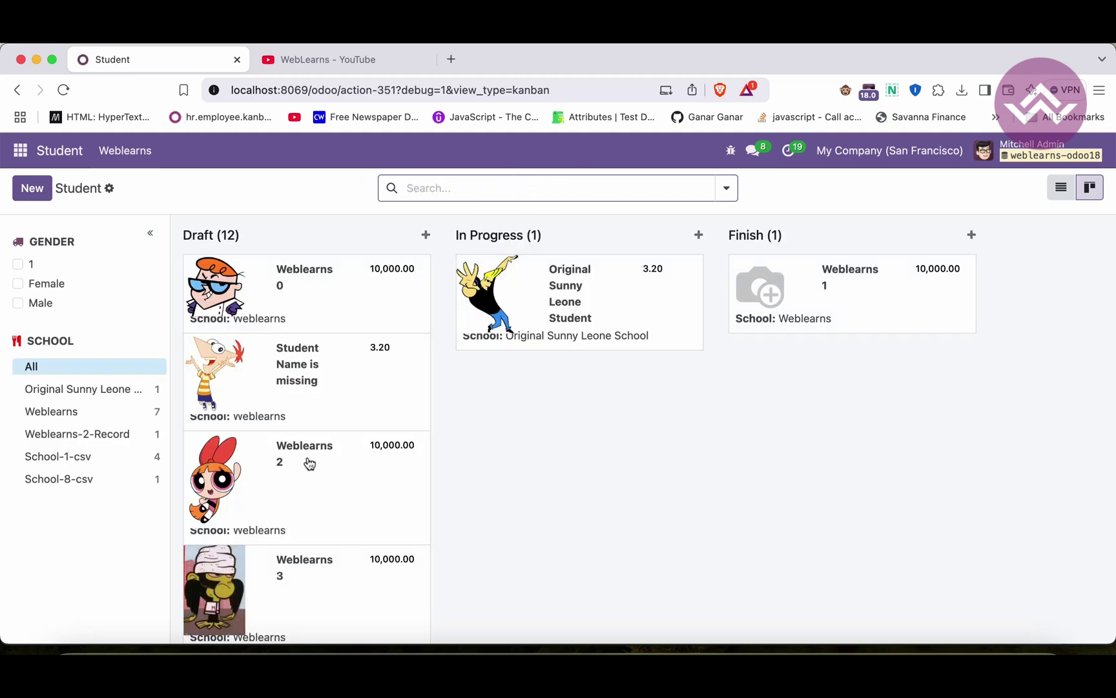
pyautogui.scroll(-10, 308, 463)
pyautogui.scroll(10, 310, 463)
pyautogui.click(187, 670)
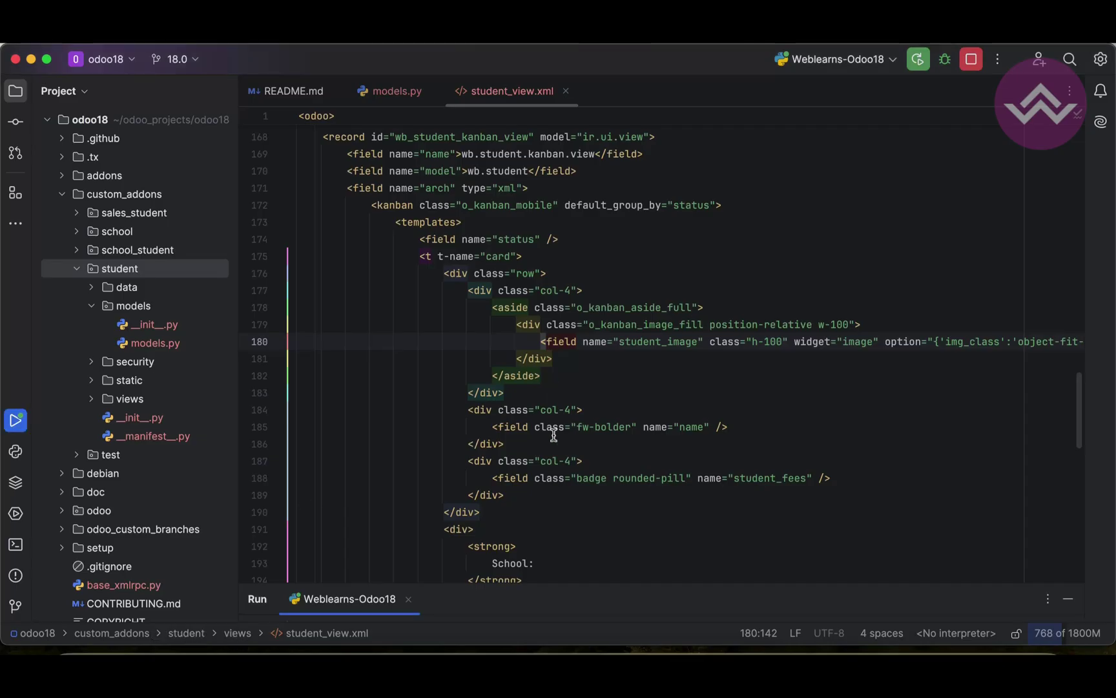
pyautogui.scroll(-3, 550, 450)
# Comment out the School div on lines 191-196 and reload the student kanban.
pyautogui.moveTo(493, 503); pyautogui.dragTo(480, 416)
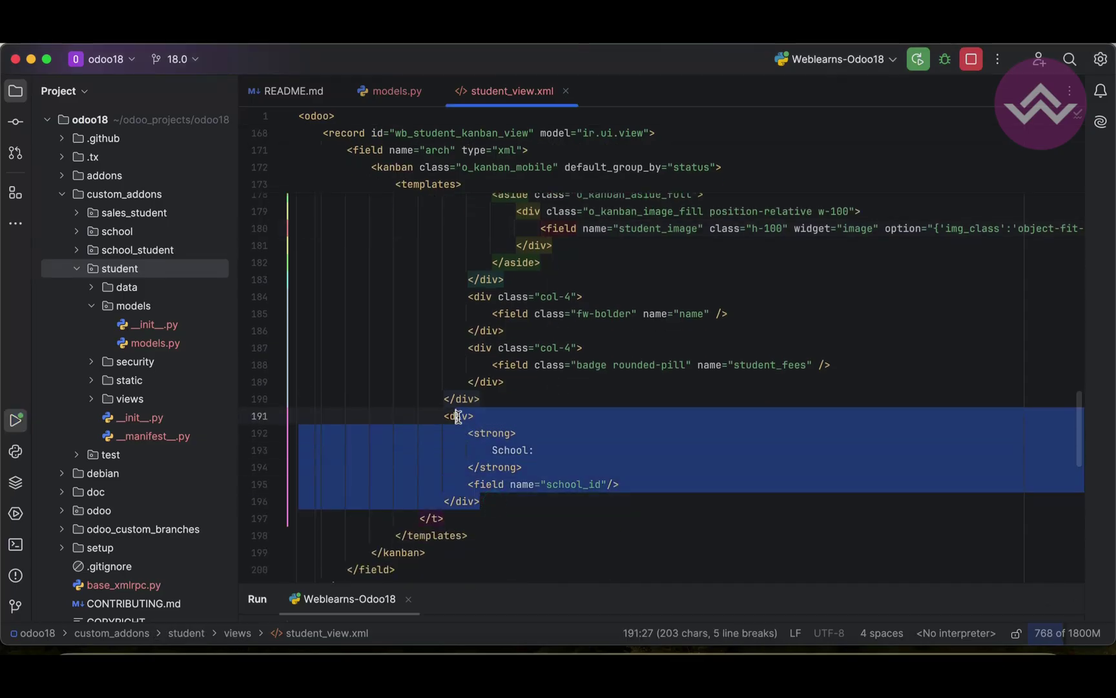
pyautogui.press('super+slash')
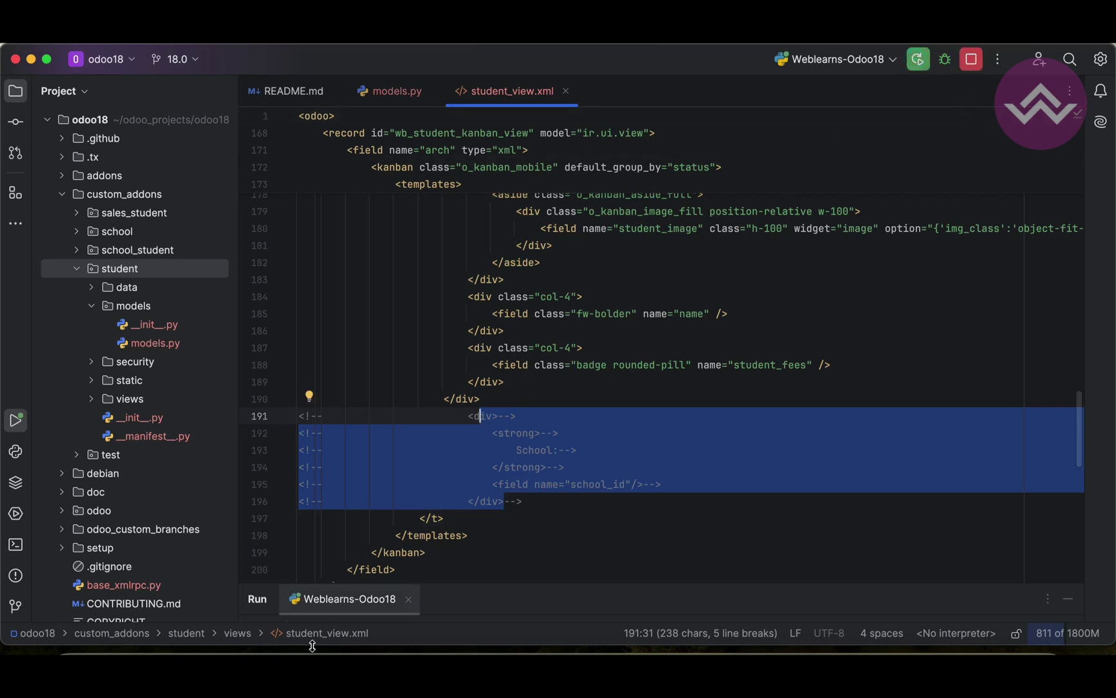
pyautogui.click(249, 649)
pyautogui.click(64, 91)
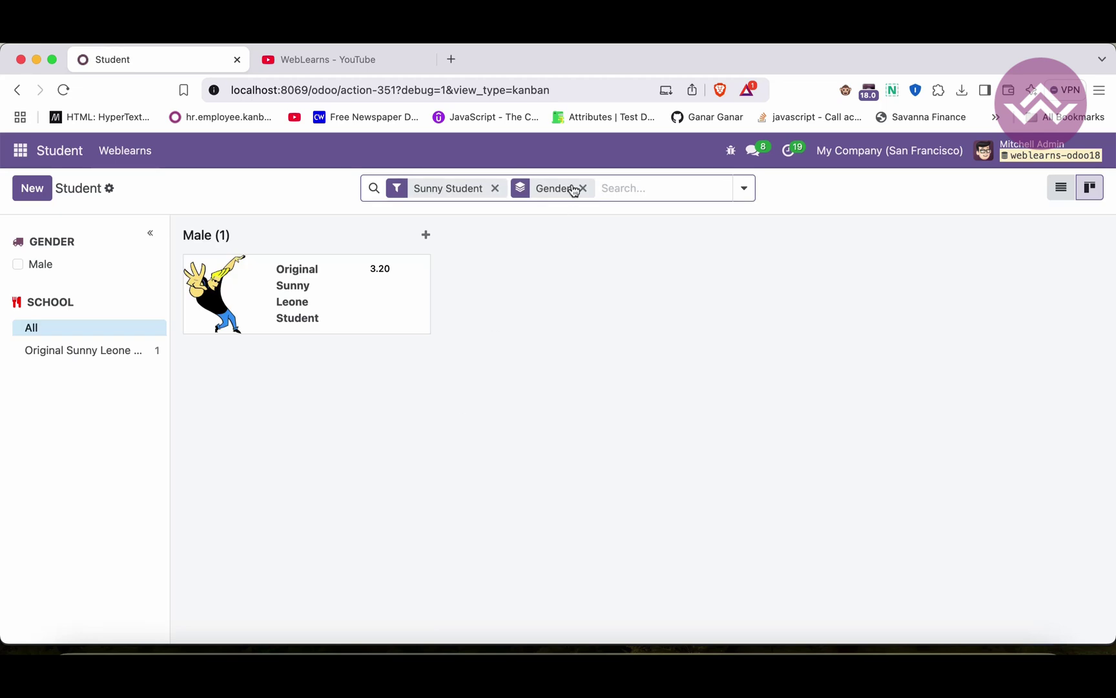
# Clear the Gender and Sunny Student facets, then rearrange cards across Draft, In Progress and Finish.
pyautogui.click(582, 189)
pyautogui.click(512, 187)
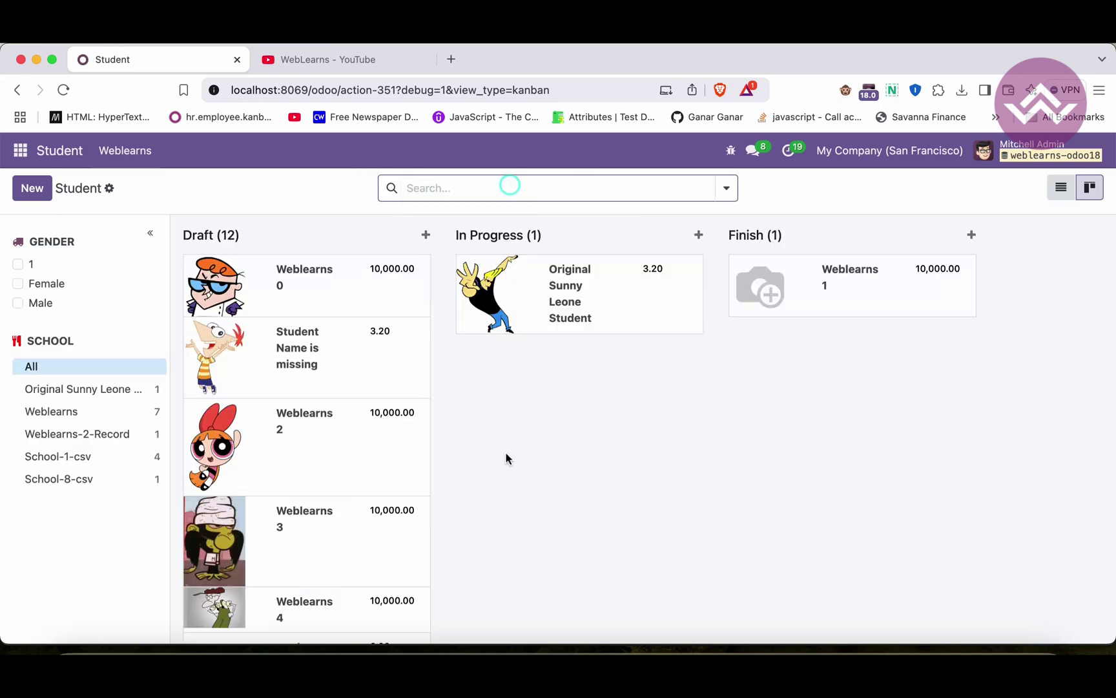
pyautogui.scroll(-5, 510, 490)
pyautogui.scroll(5, 510, 490)
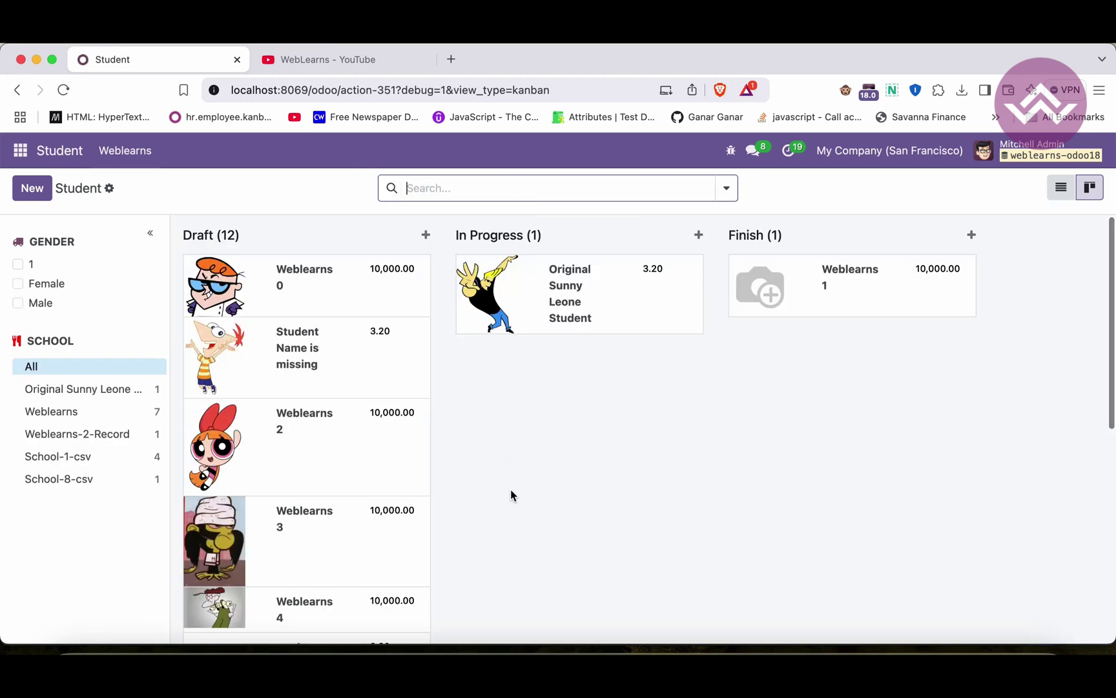
pyautogui.scroll(-5, 511, 495)
pyautogui.scroll(5, 511, 496)
pyautogui.moveTo(306, 424)
pyautogui.mouseDown()
pyautogui.moveTo(568, 416)
pyautogui.moveTo(874, 356)
pyautogui.mouseUp()
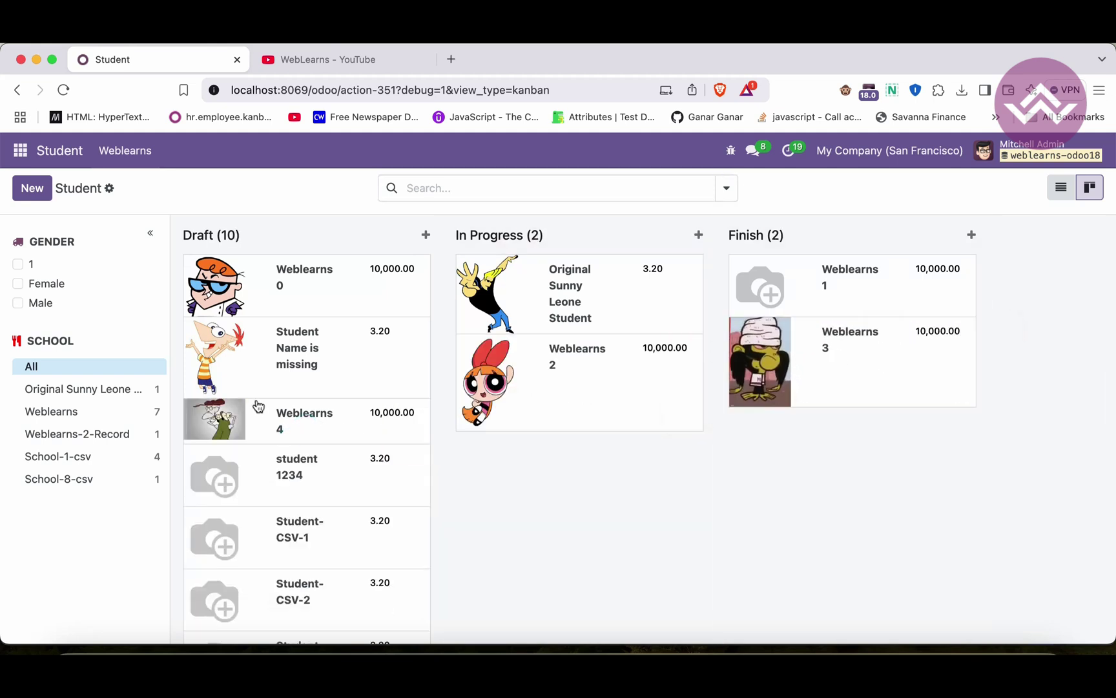
pyautogui.moveTo(301, 418); pyautogui.dragTo(794, 257)
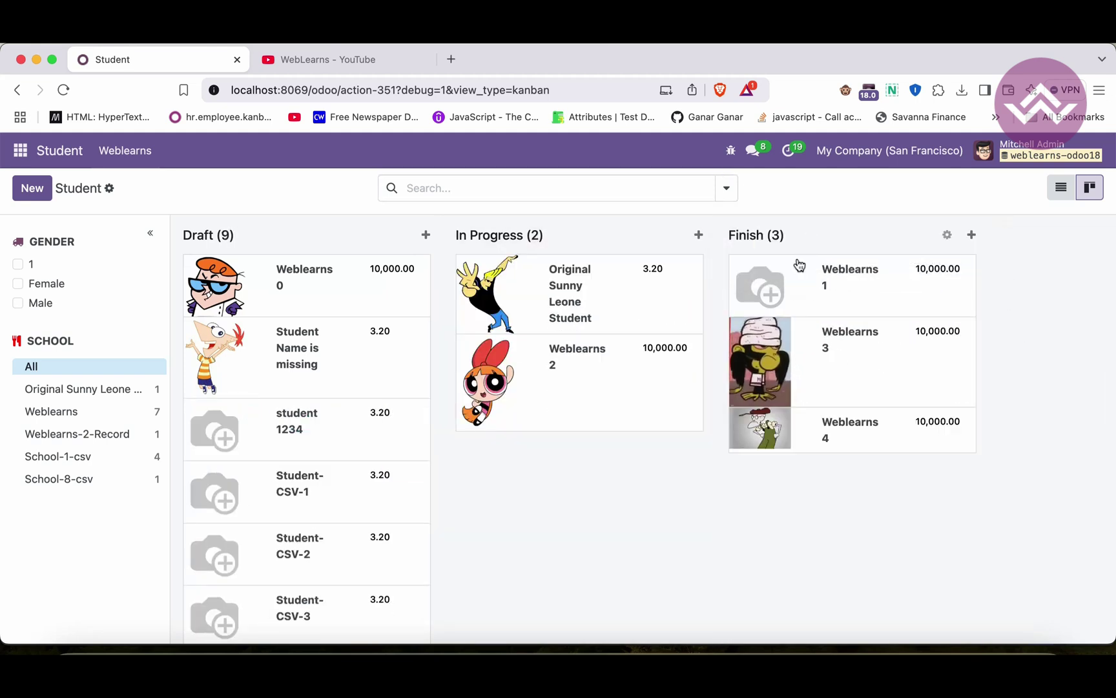
pyautogui.moveTo(729, 286); pyautogui.dragTo(561, 461)
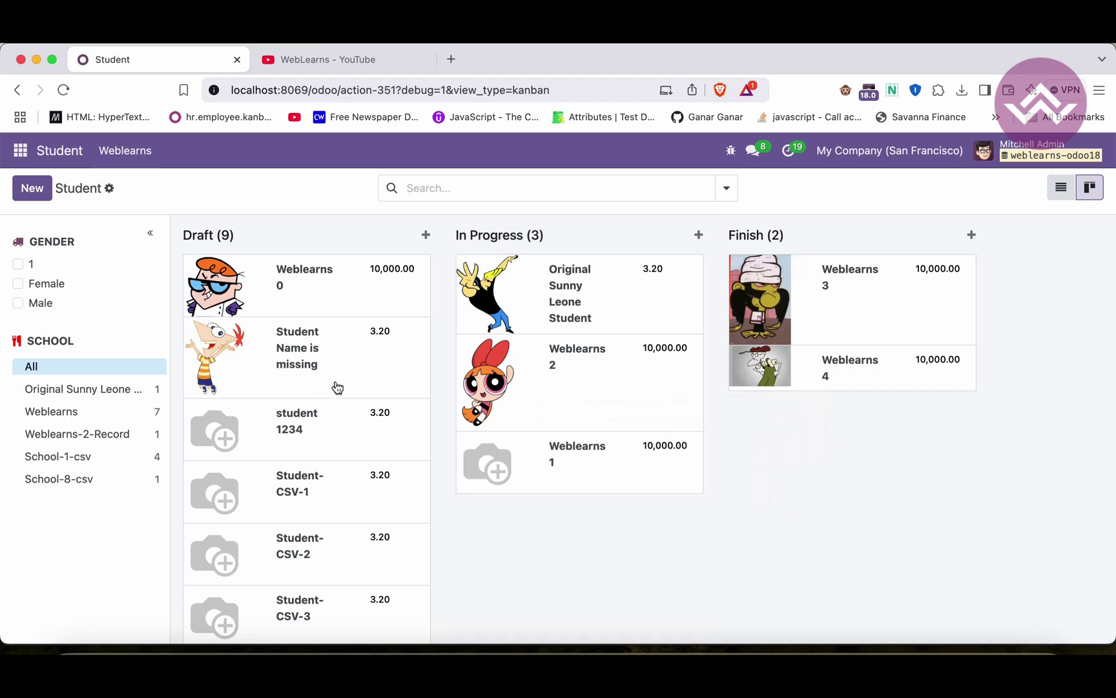
pyautogui.moveTo(330, 352); pyautogui.dragTo(785, 397)
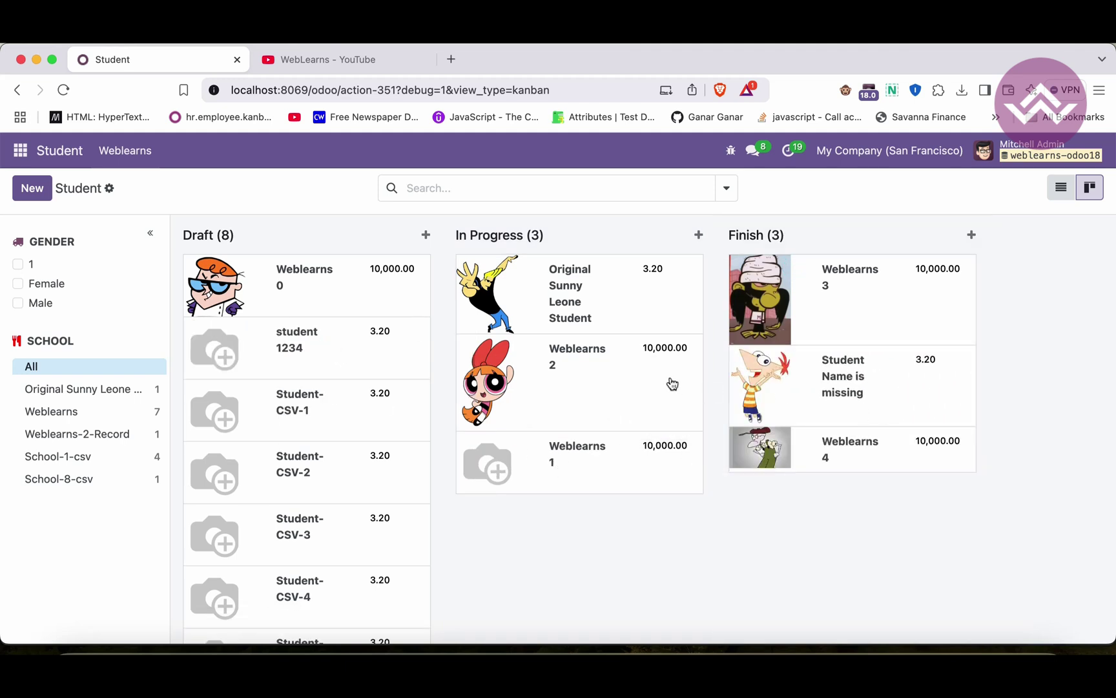
pyautogui.moveTo(663, 378); pyautogui.dragTo(426, 361)
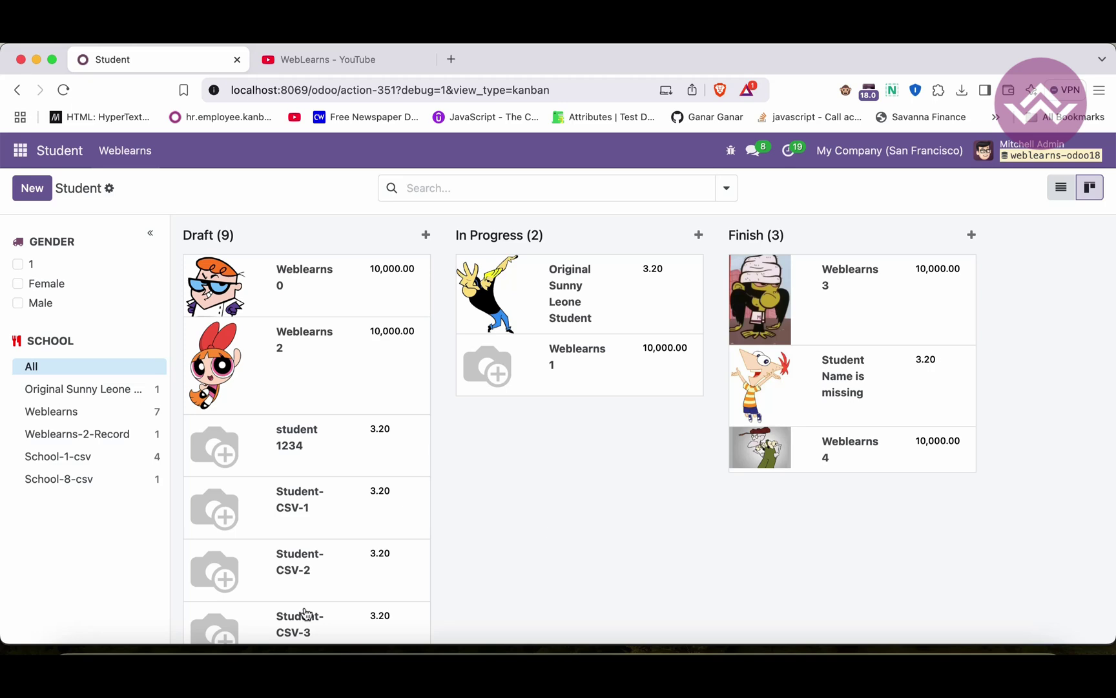
pyautogui.click(193, 652)
# Show the student kanban with nine Draft, two In Progress and three Finish picture cards.
pyautogui.click(563, 374)
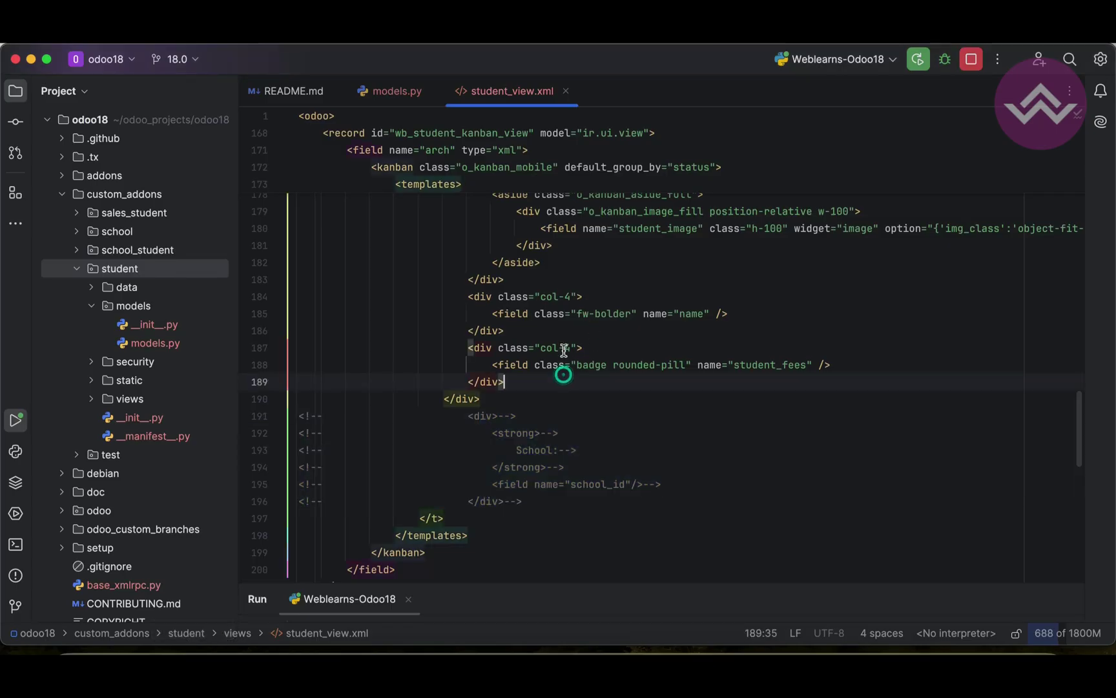
pyautogui.scroll(3, 564, 349)
pyautogui.scroll(3, 564, 353)
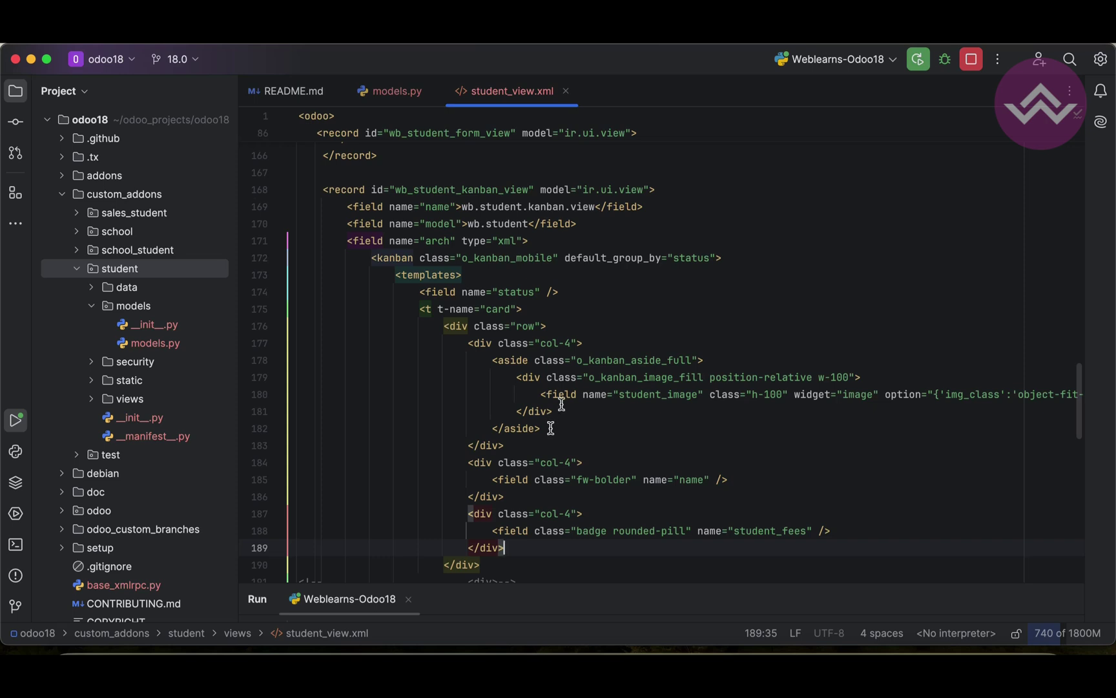
pyautogui.click(252, 664)
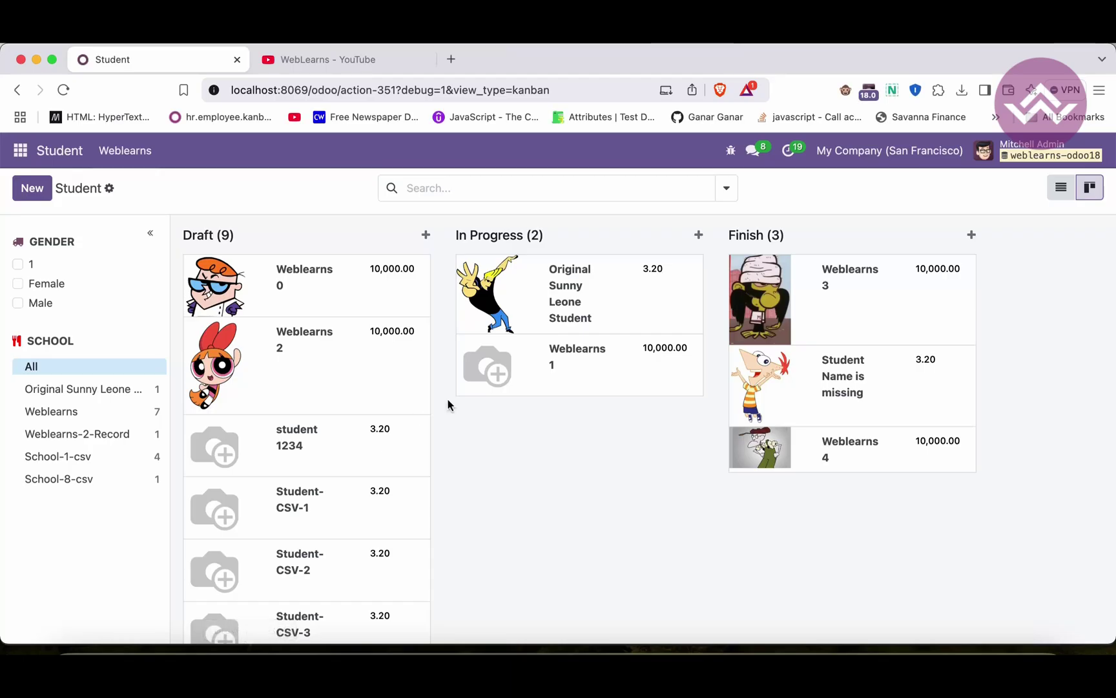